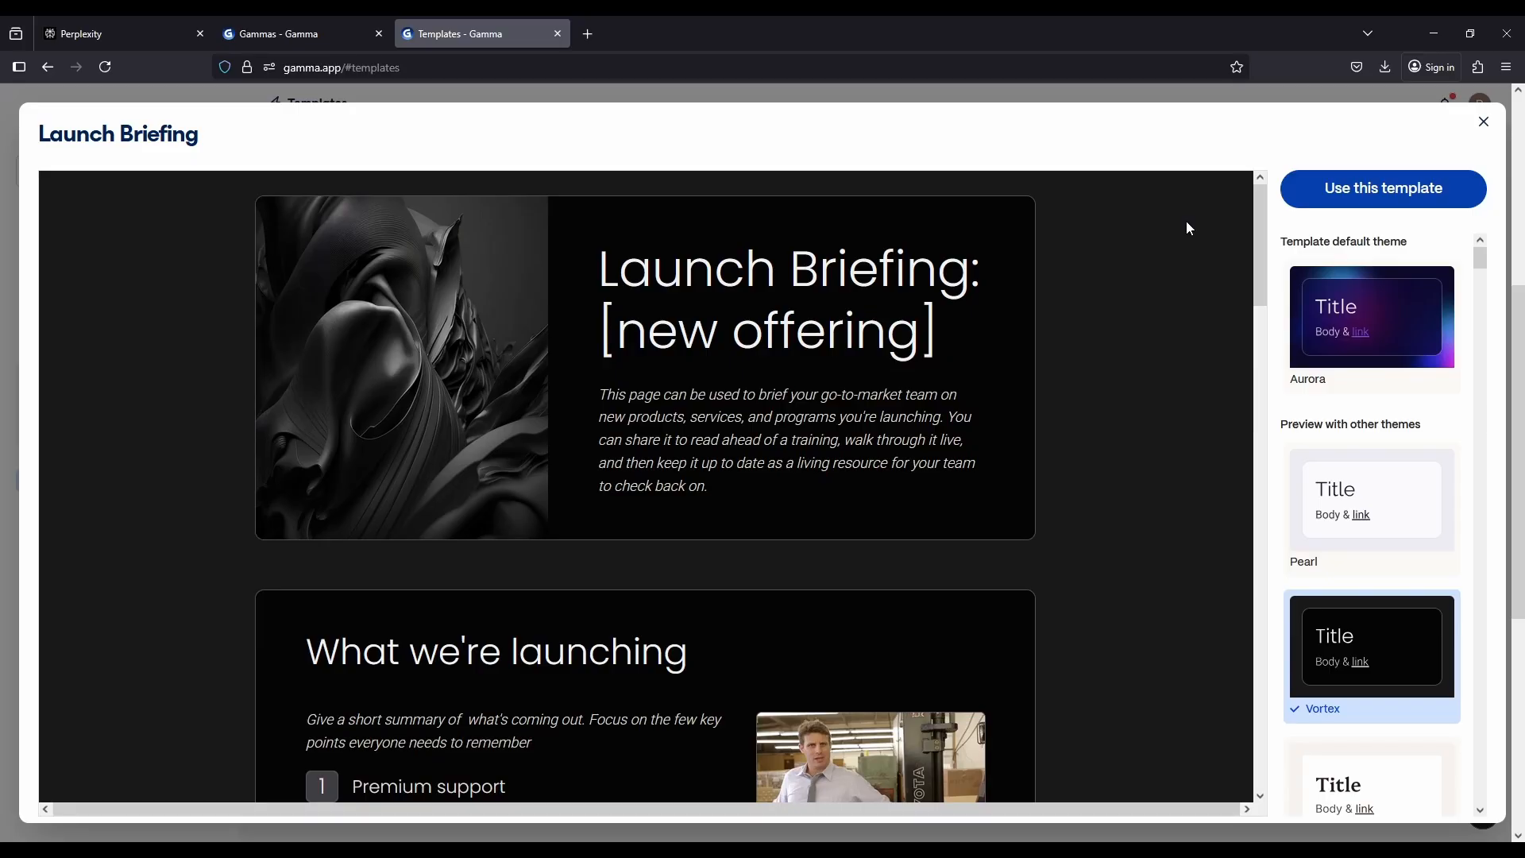
# Look through the cards of the Launch Briefing template preview
pyautogui.scroll(-4, 1189, 228)
pyautogui.scroll(-13, 1219, 271)
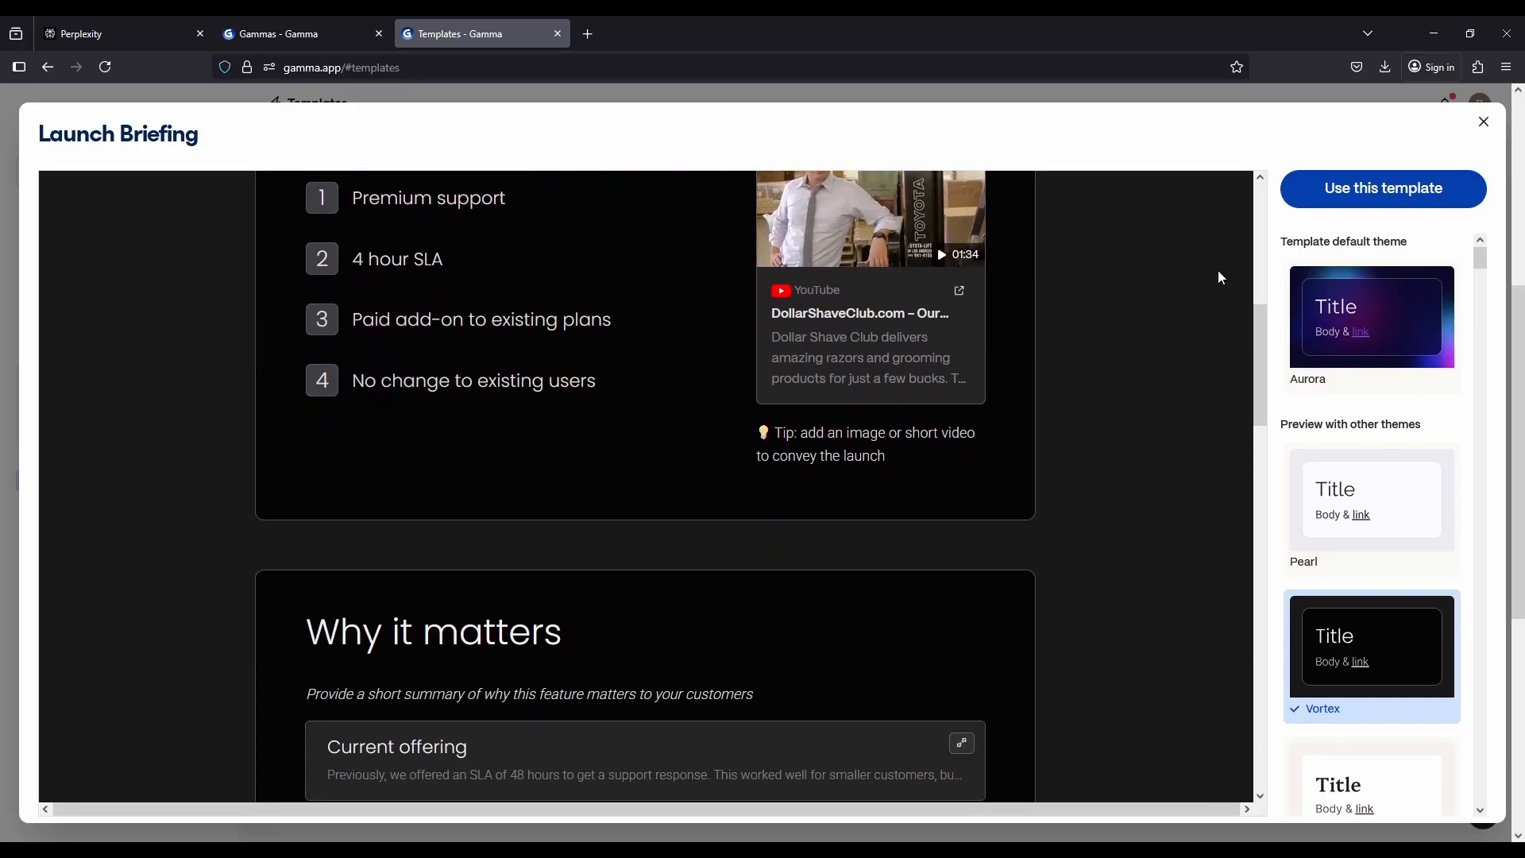
pyautogui.scroll(-12, 1220, 278)
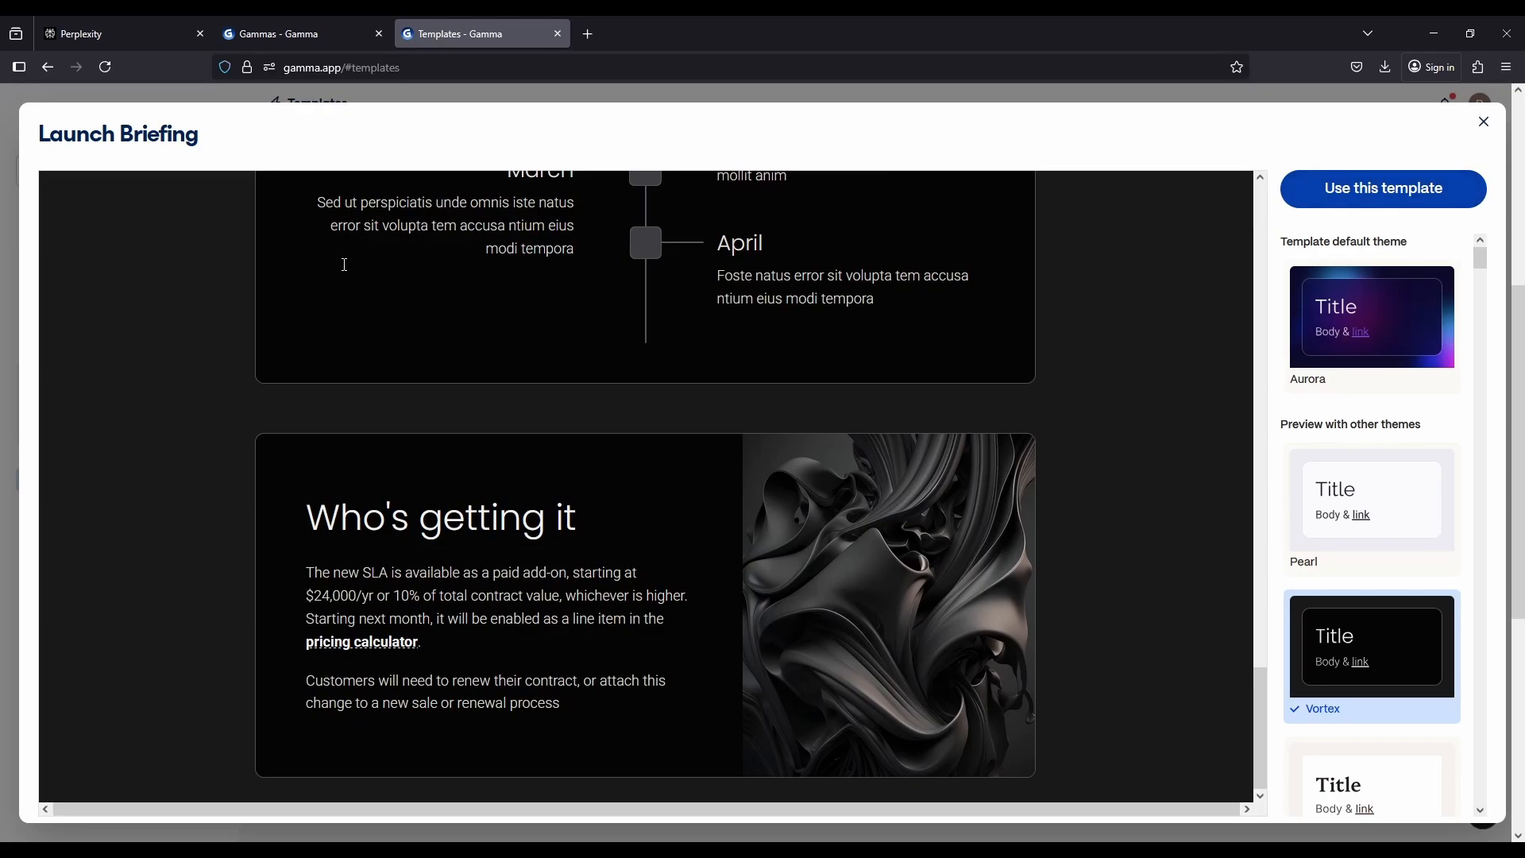
# Switch to Perplexity and submit the prompt requesting a 10-slide presentation on hydrogen cars in English
pyautogui.click(90, 32)
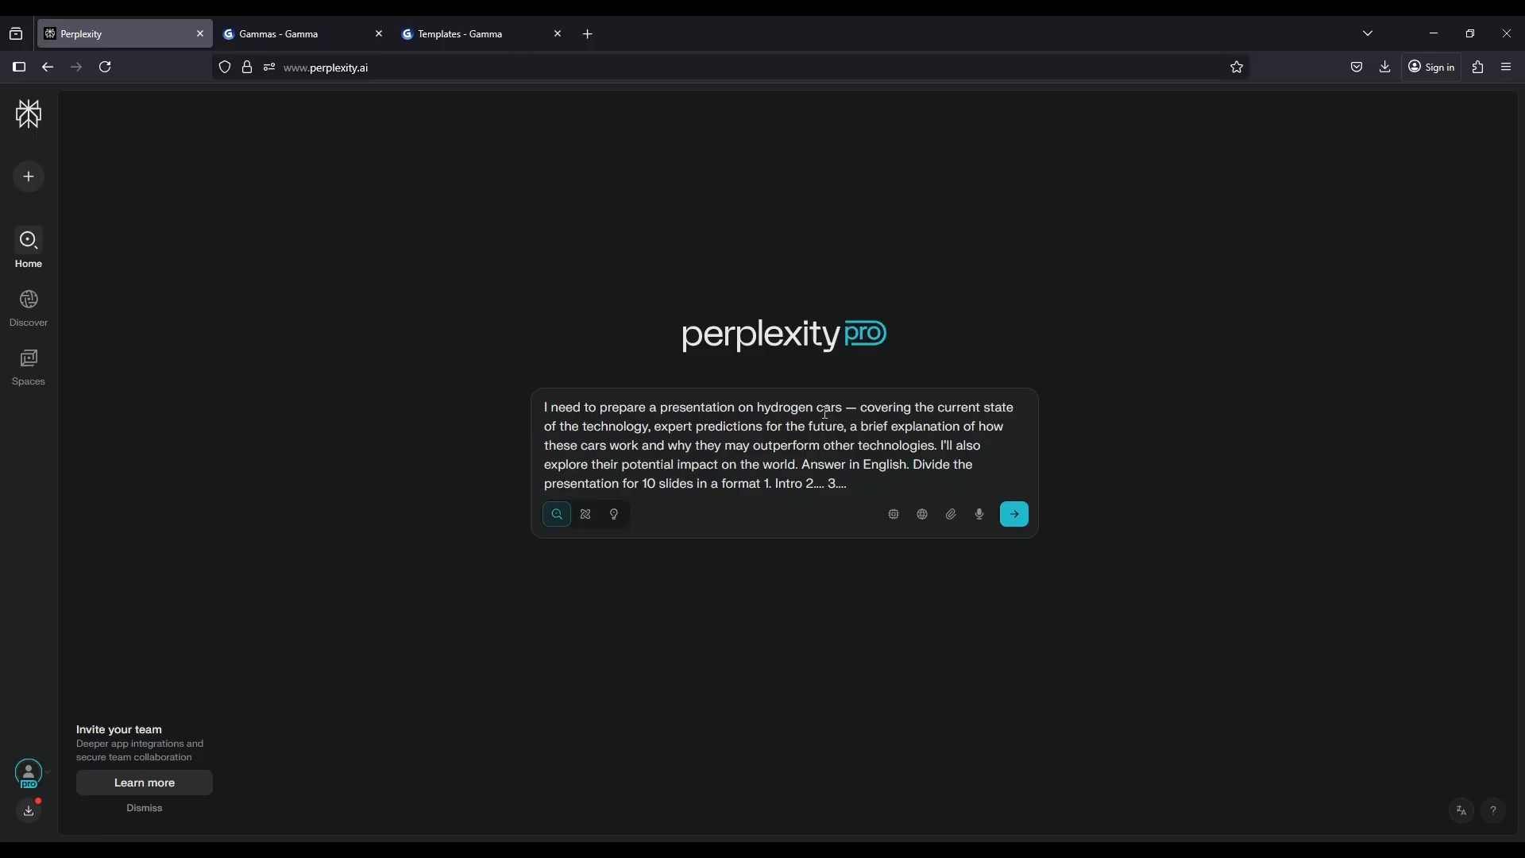
pyautogui.click(1013, 514)
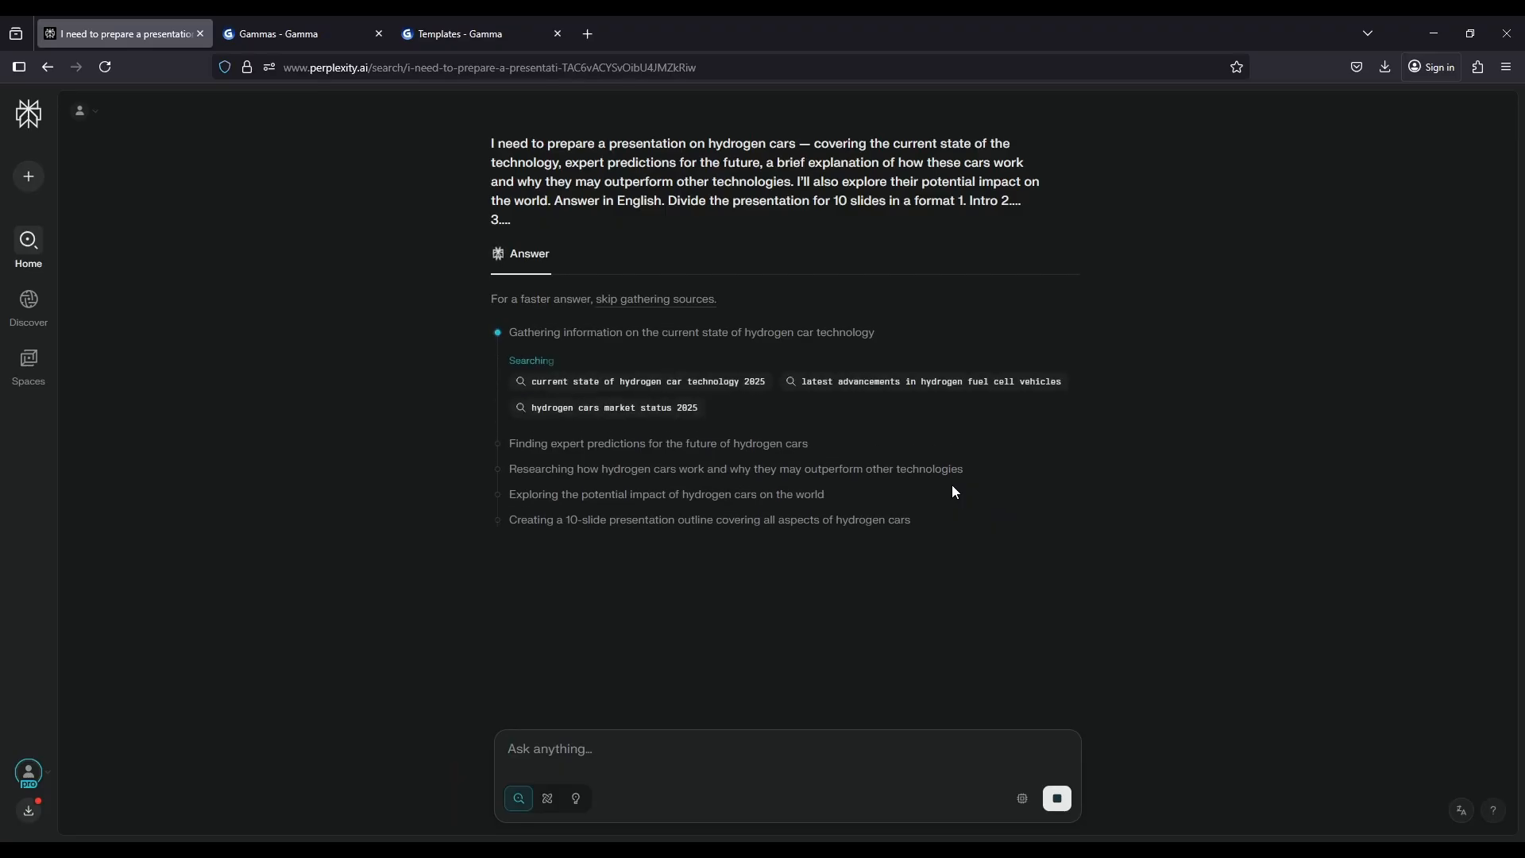
pyautogui.scroll(-2, 953, 488)
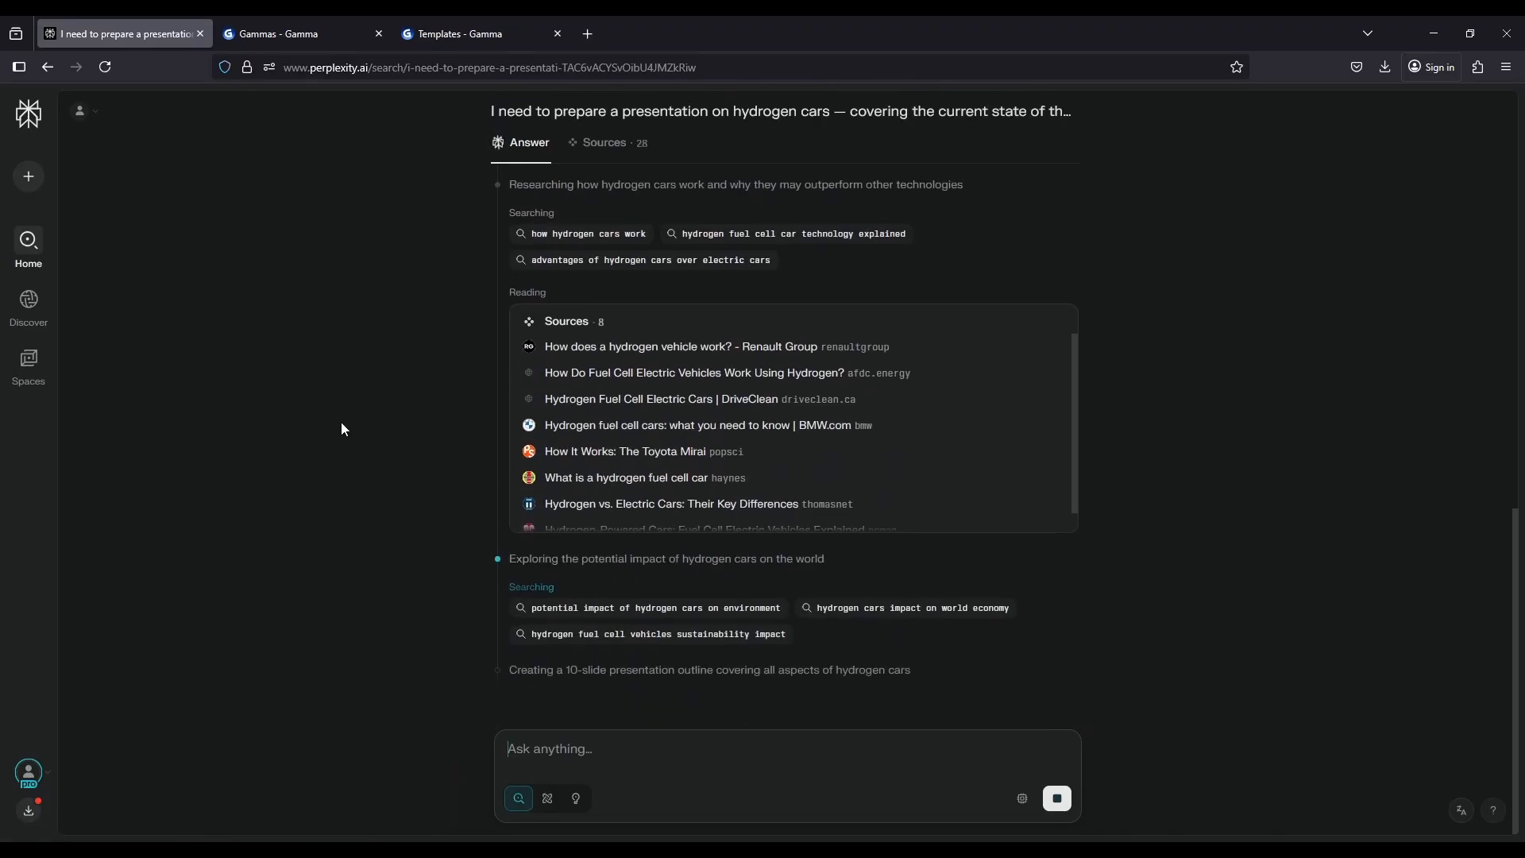
pyautogui.scroll(10, 341, 422)
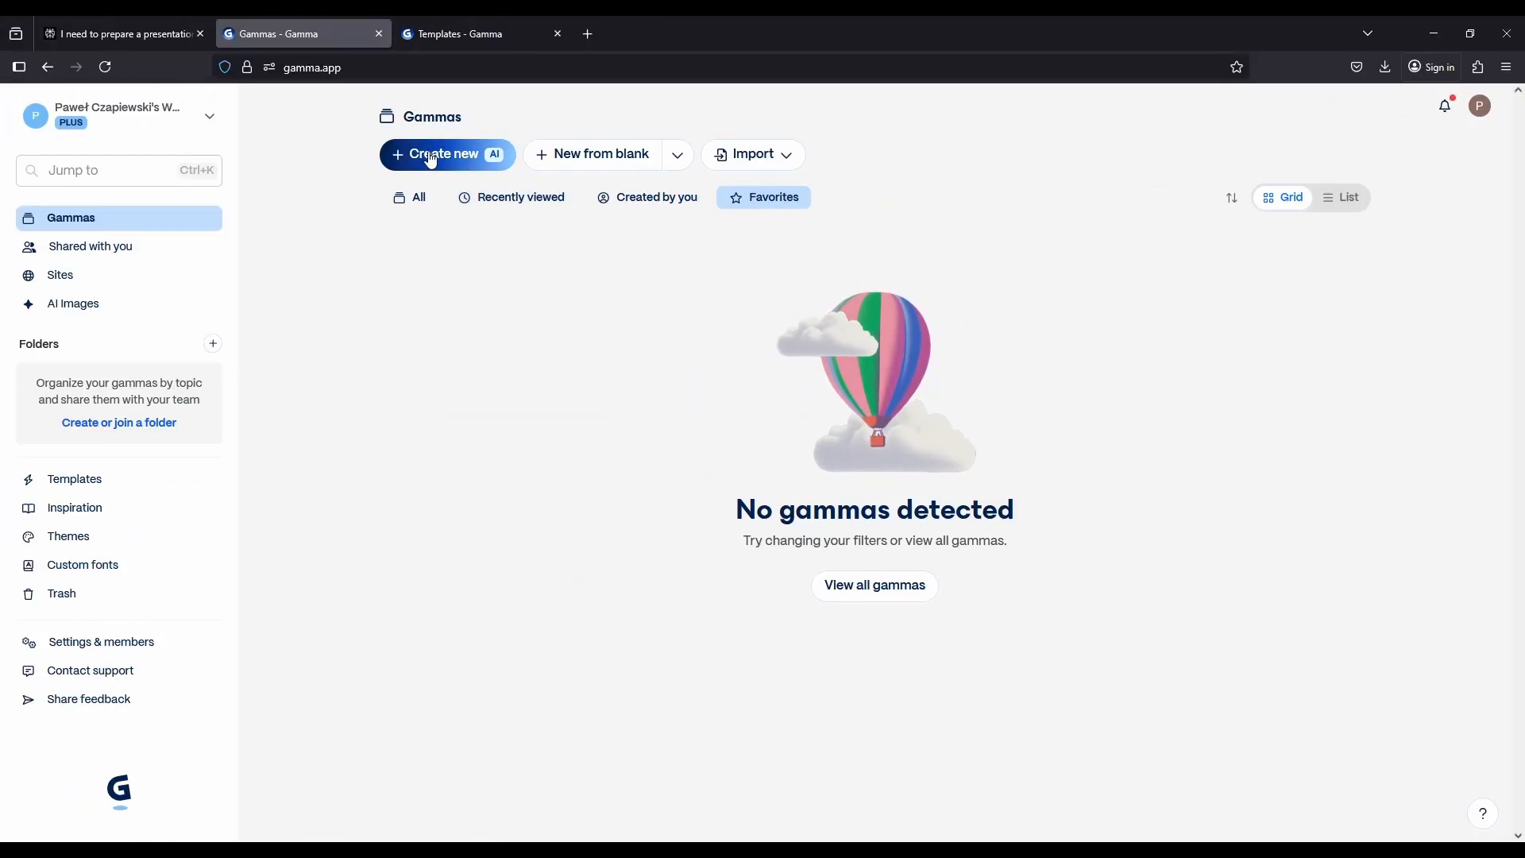
# Switch to Gamma and start a new creation with AI
pyautogui.click(430, 154)
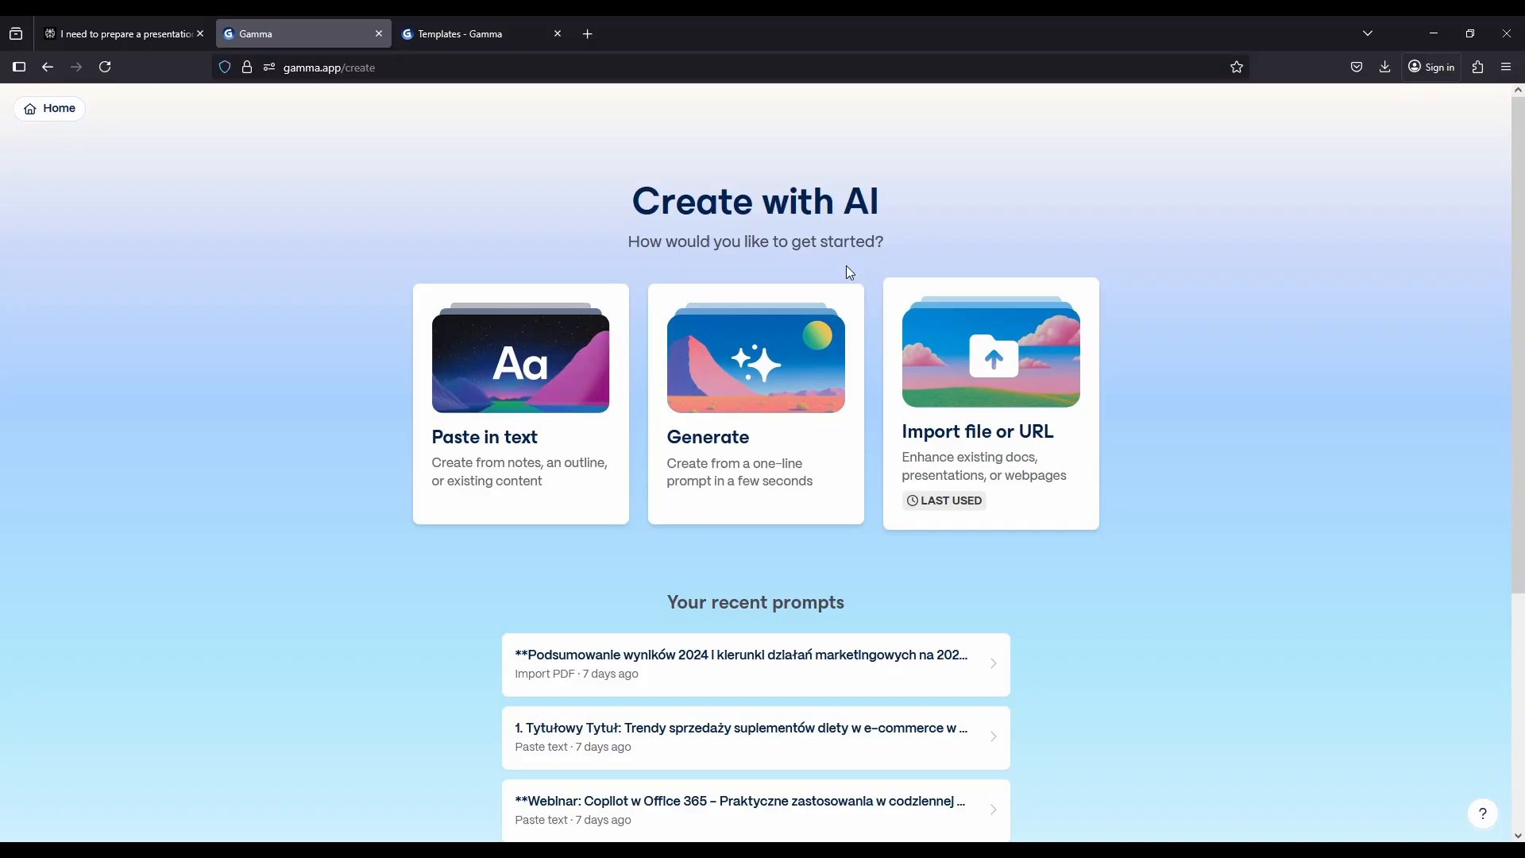
pyautogui.click(951, 410)
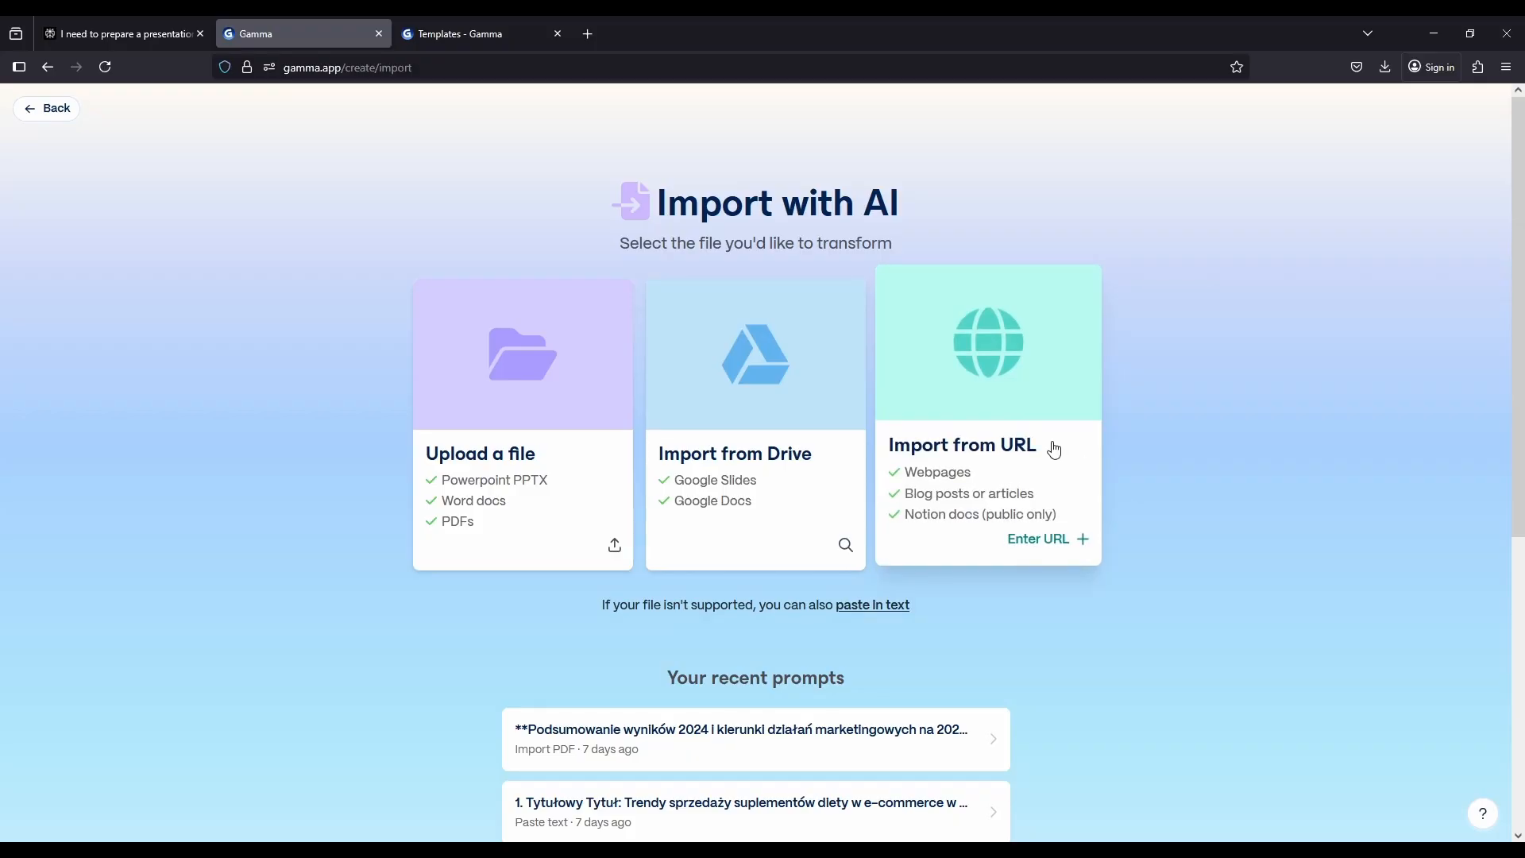
pyautogui.click(69, 118)
pyautogui.click(838, 421)
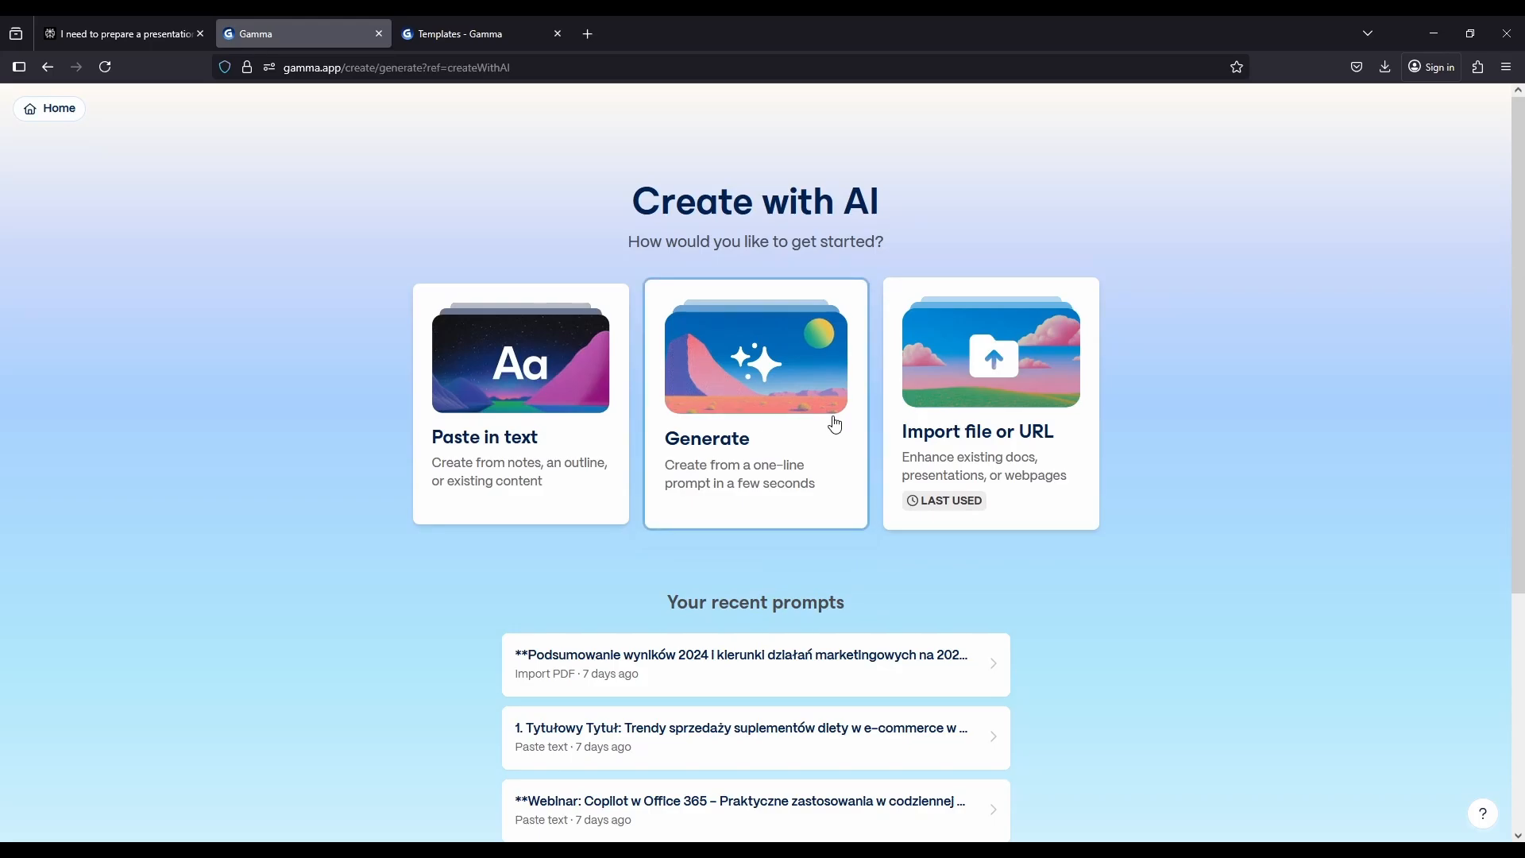
pyautogui.click(680, 342)
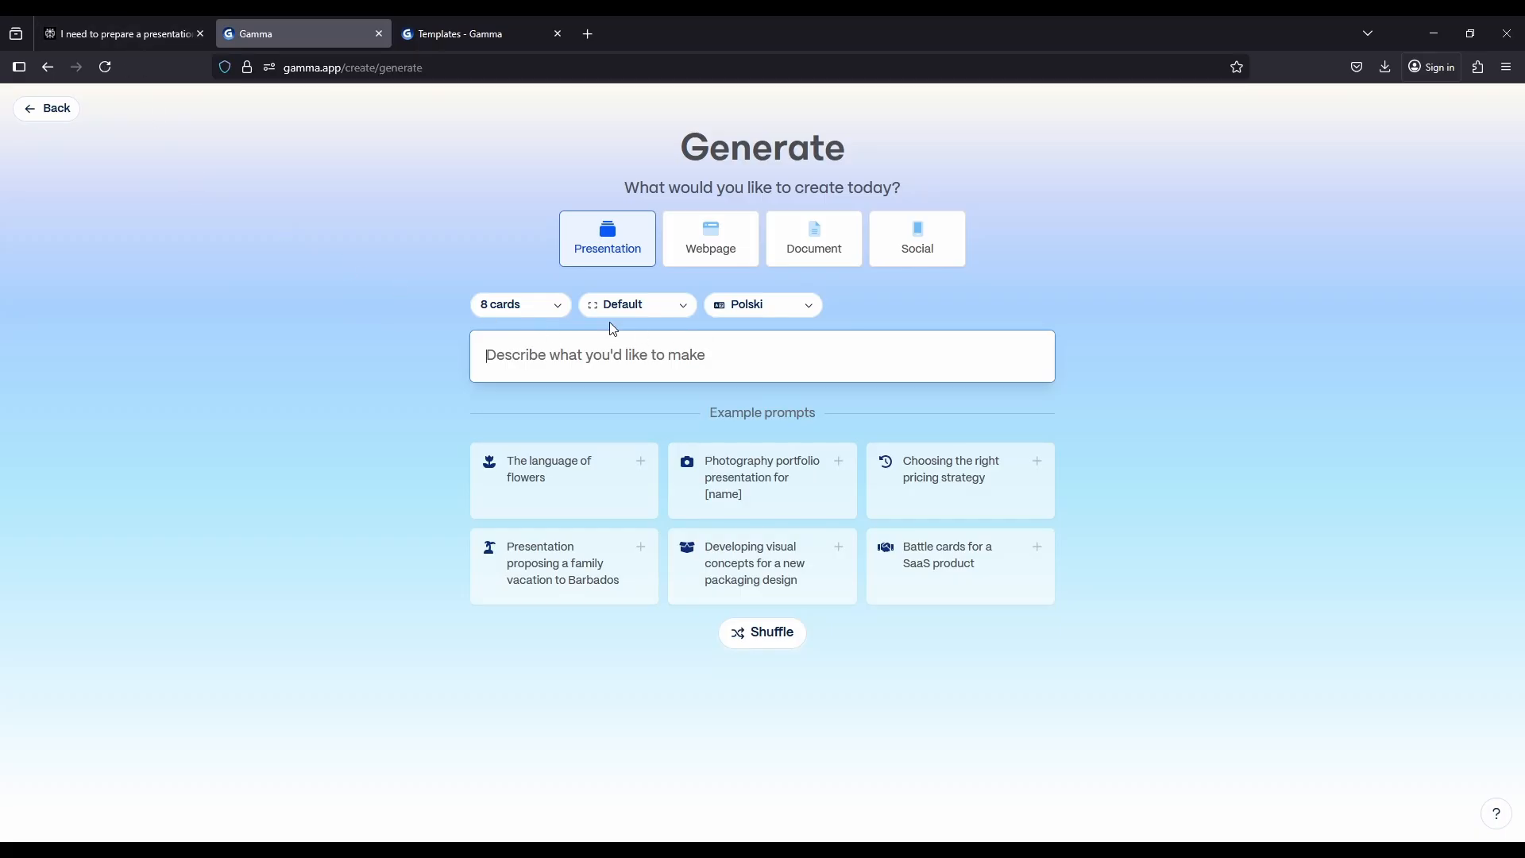
pyautogui.hotkey('alt', 'Left')
# Choose to create from pasted text and paste in the hydrogen cars outline copied from Perplexity
pyautogui.click(585, 466)
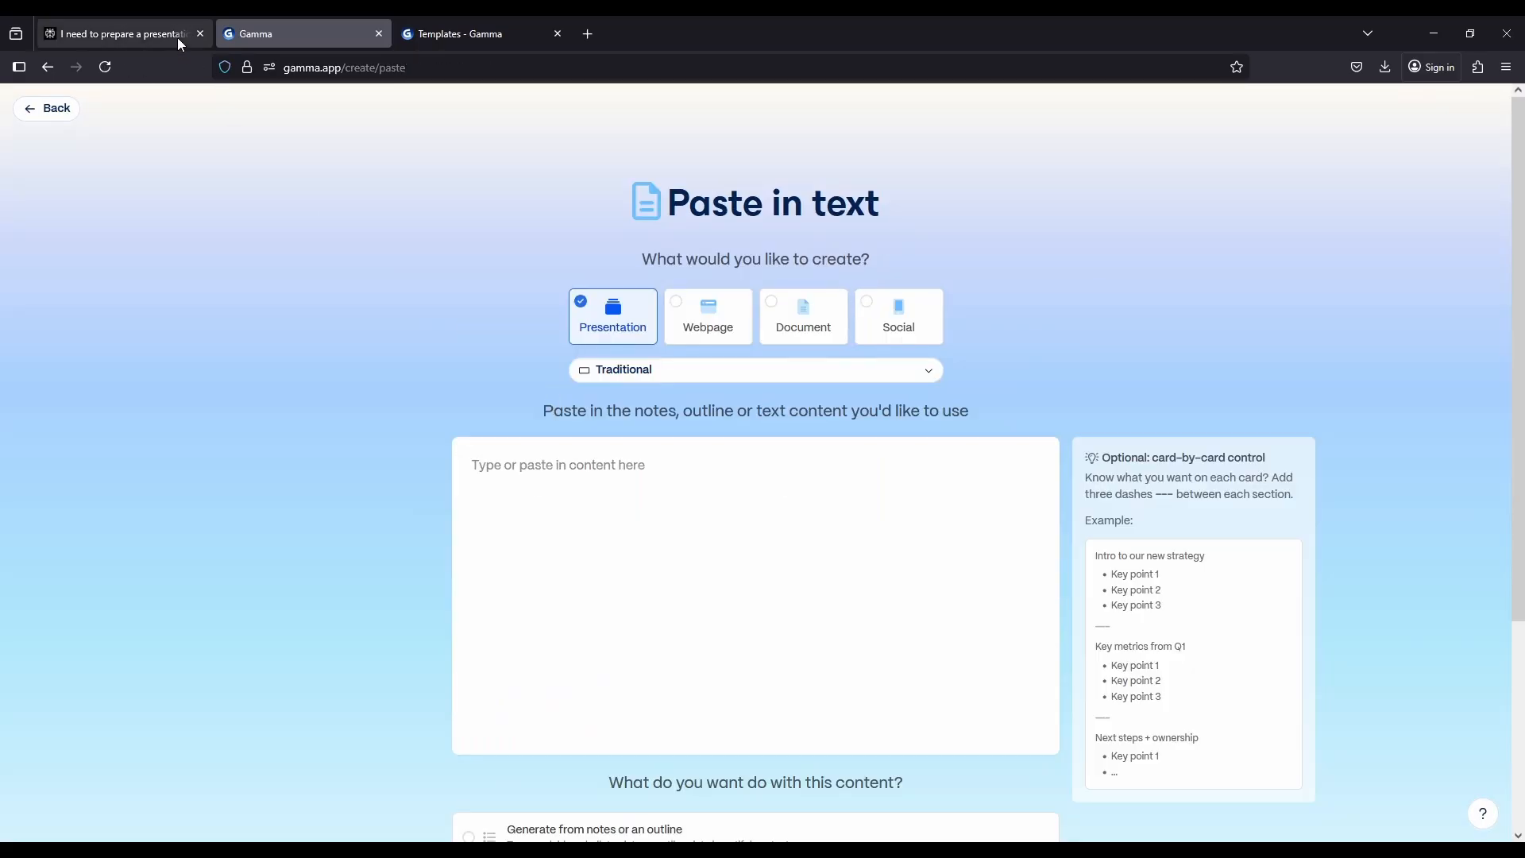
pyautogui.click(149, 35)
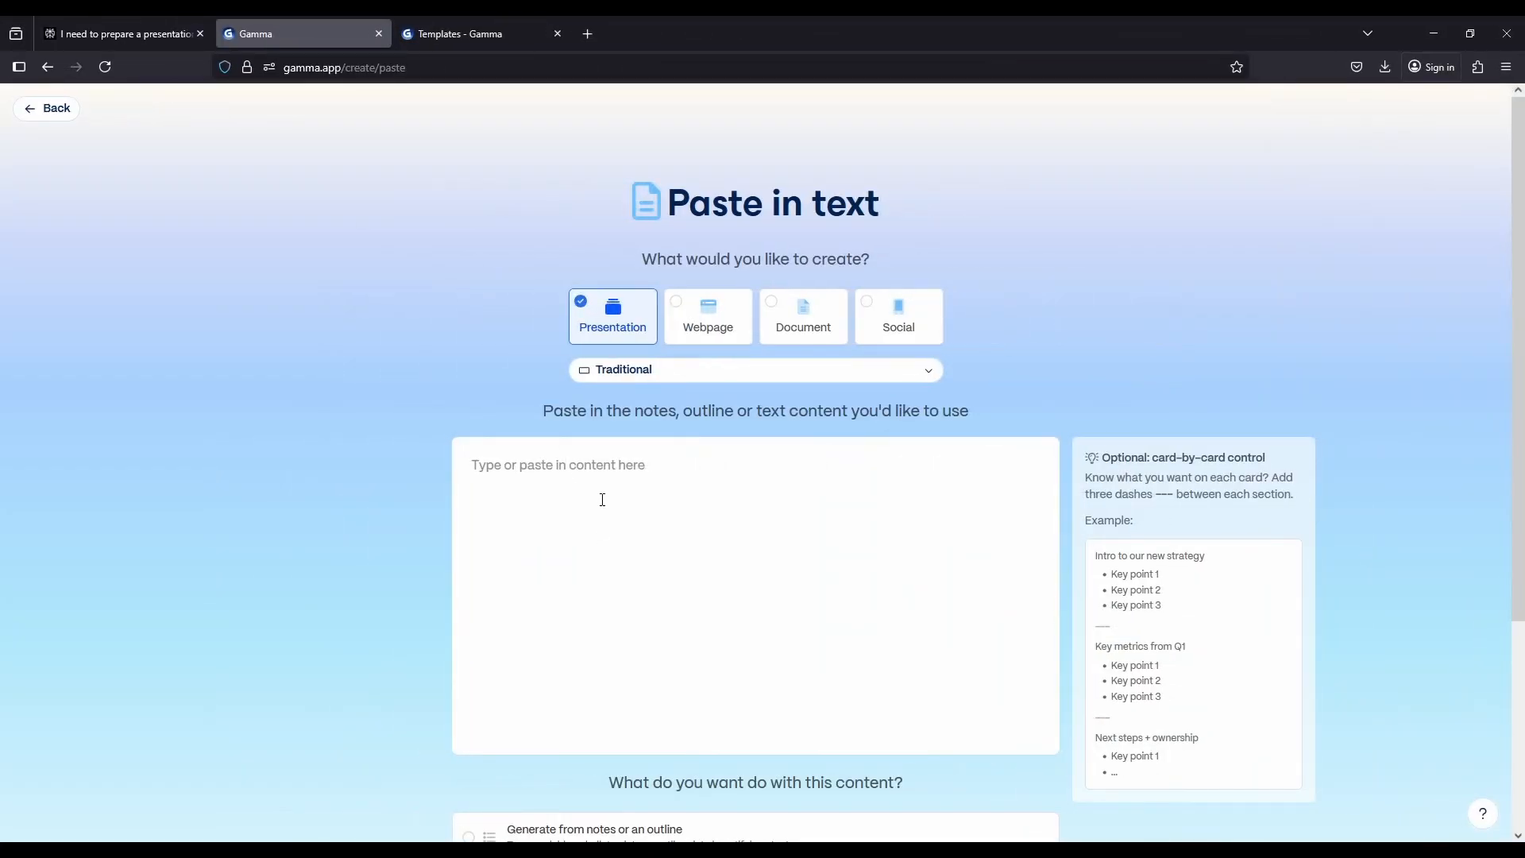
pyautogui.hotkey('ctrl', 'v')
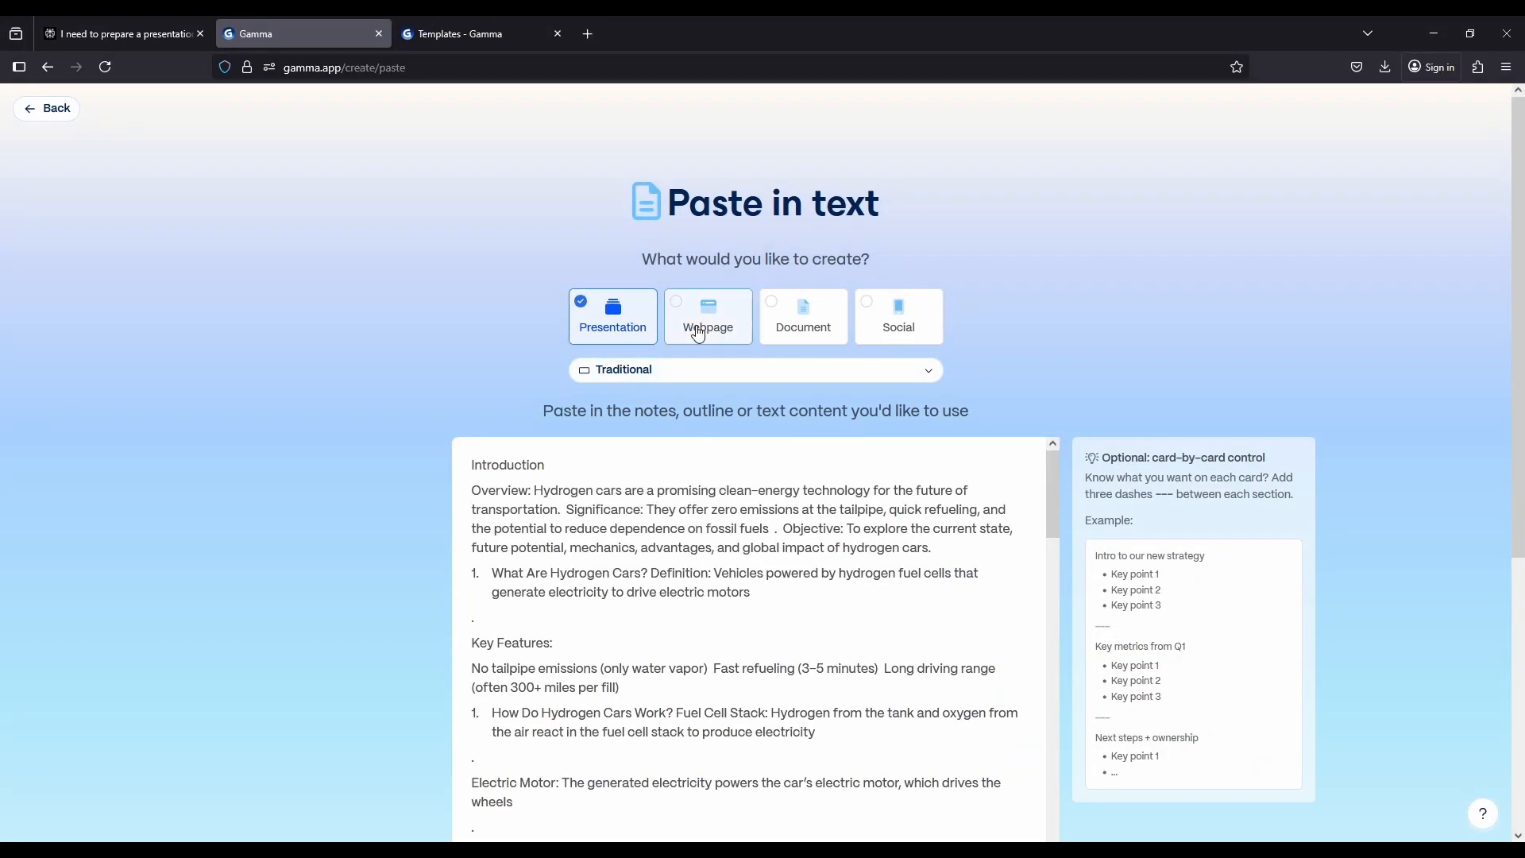
# Review the page styles, the pasted outline and the content-handling options, and check the outline against the Perplexity answer
pyautogui.click(833, 370)
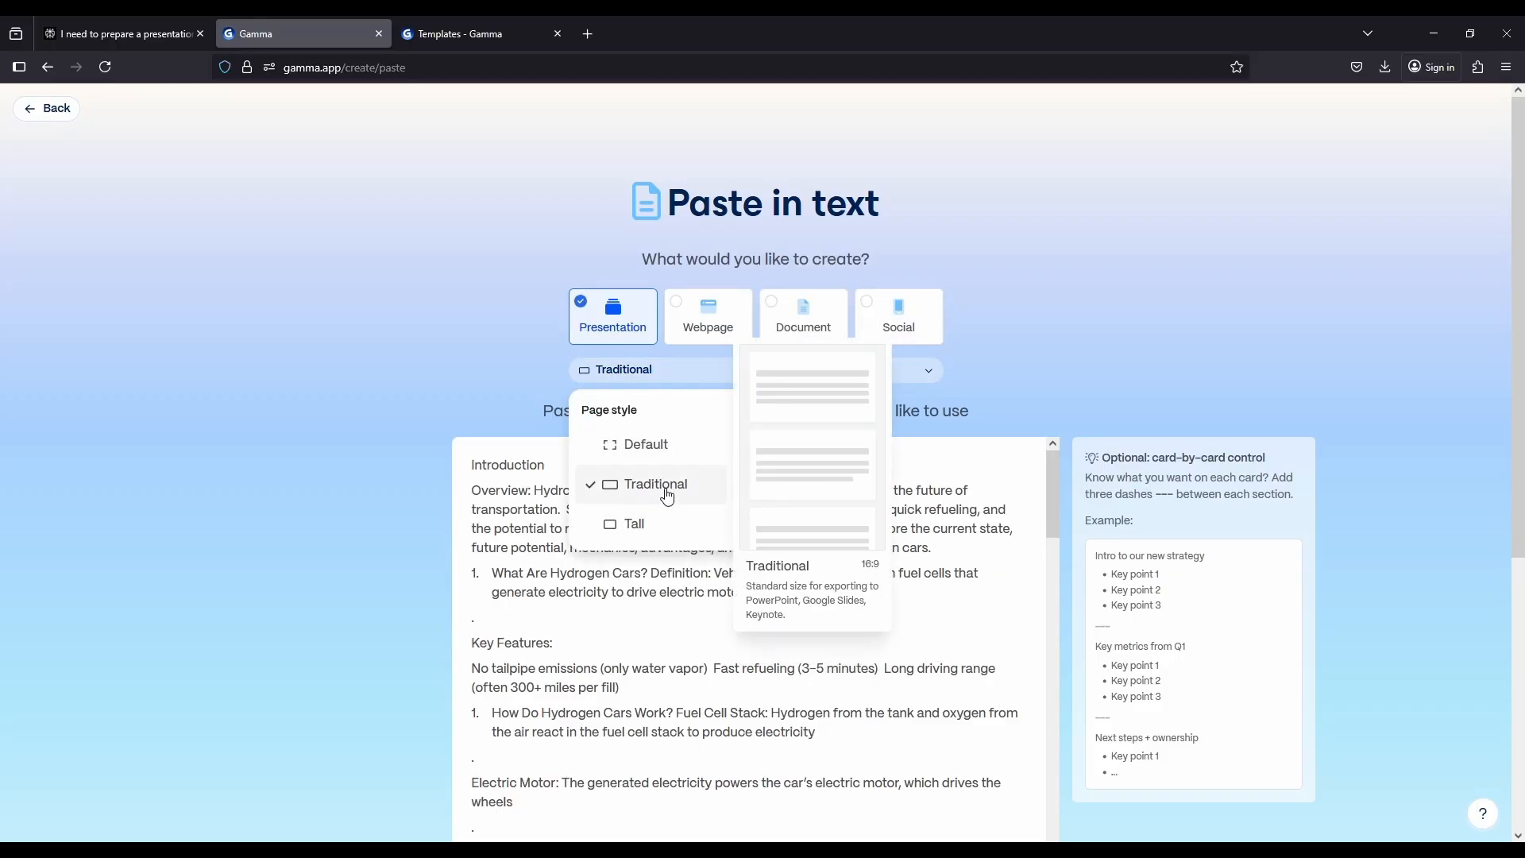
pyautogui.click(425, 507)
pyautogui.scroll(-4, 416, 524)
pyautogui.scroll(-1, 415, 527)
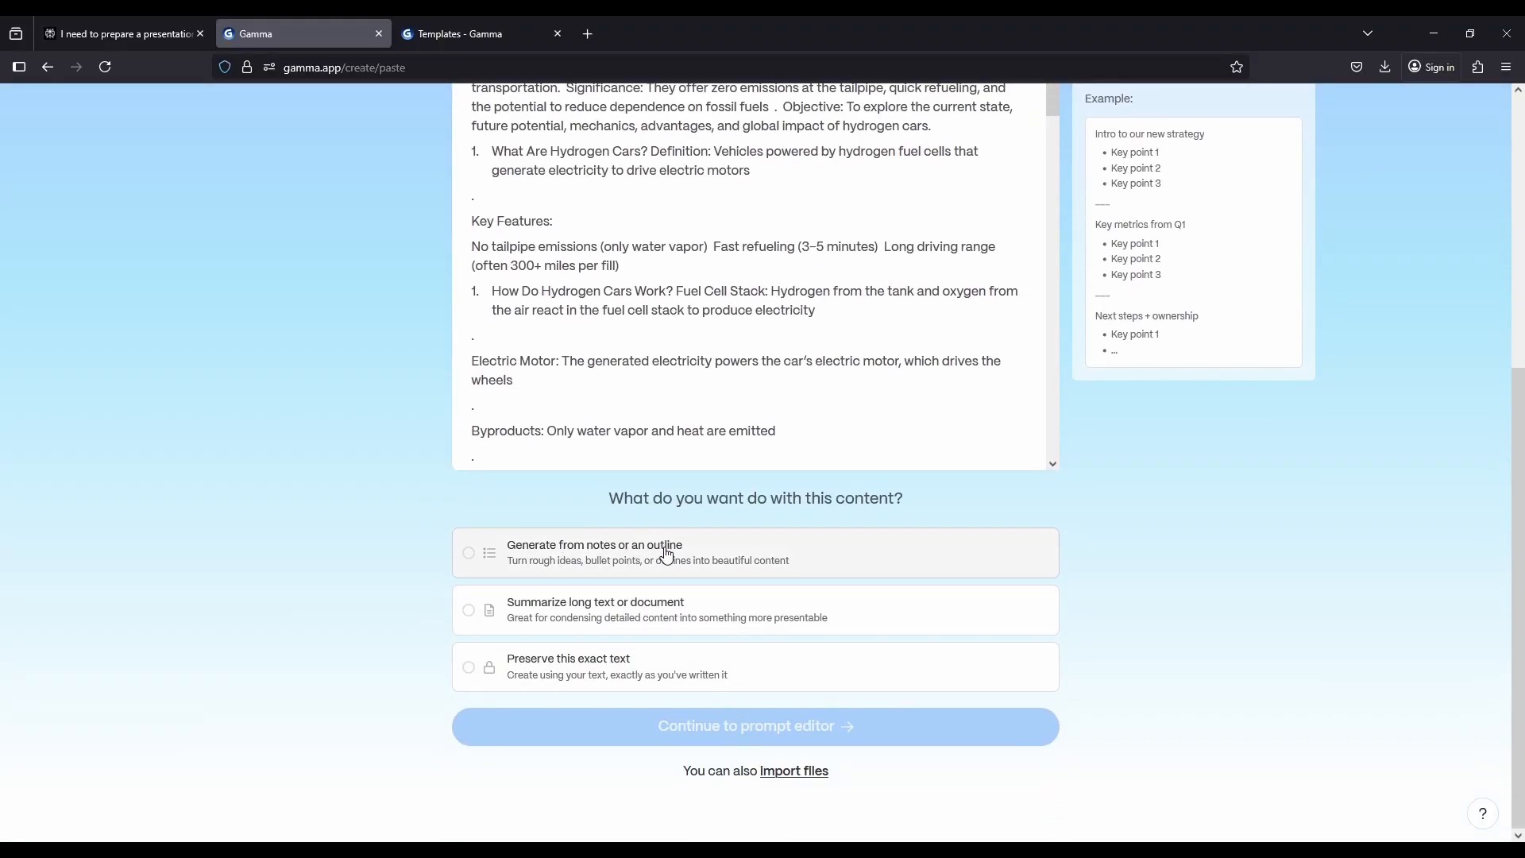
pyautogui.scroll(3, 328, 435)
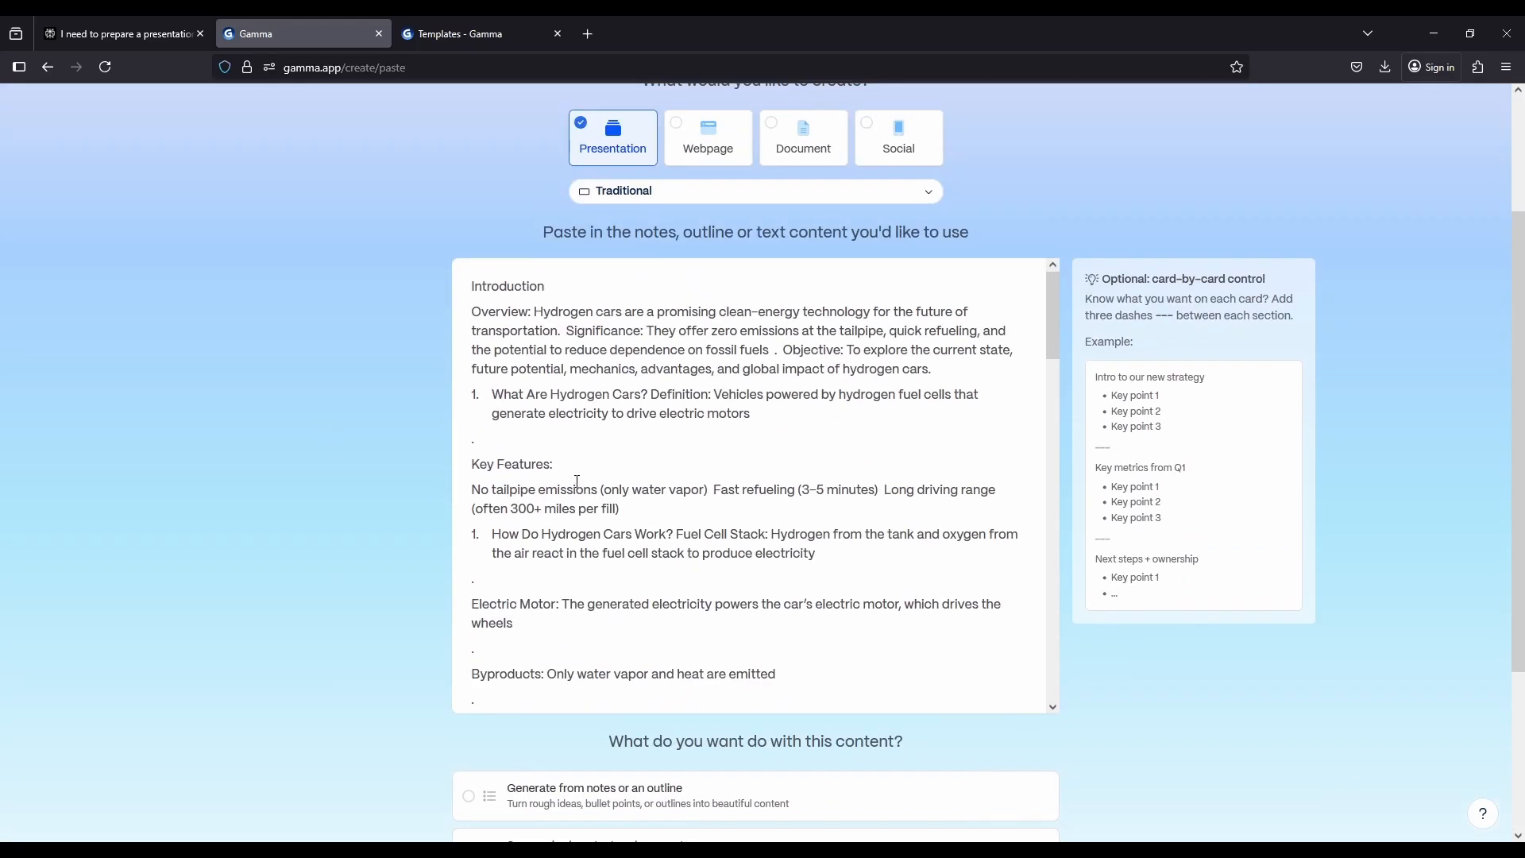
pyautogui.scroll(-2, 276, 553)
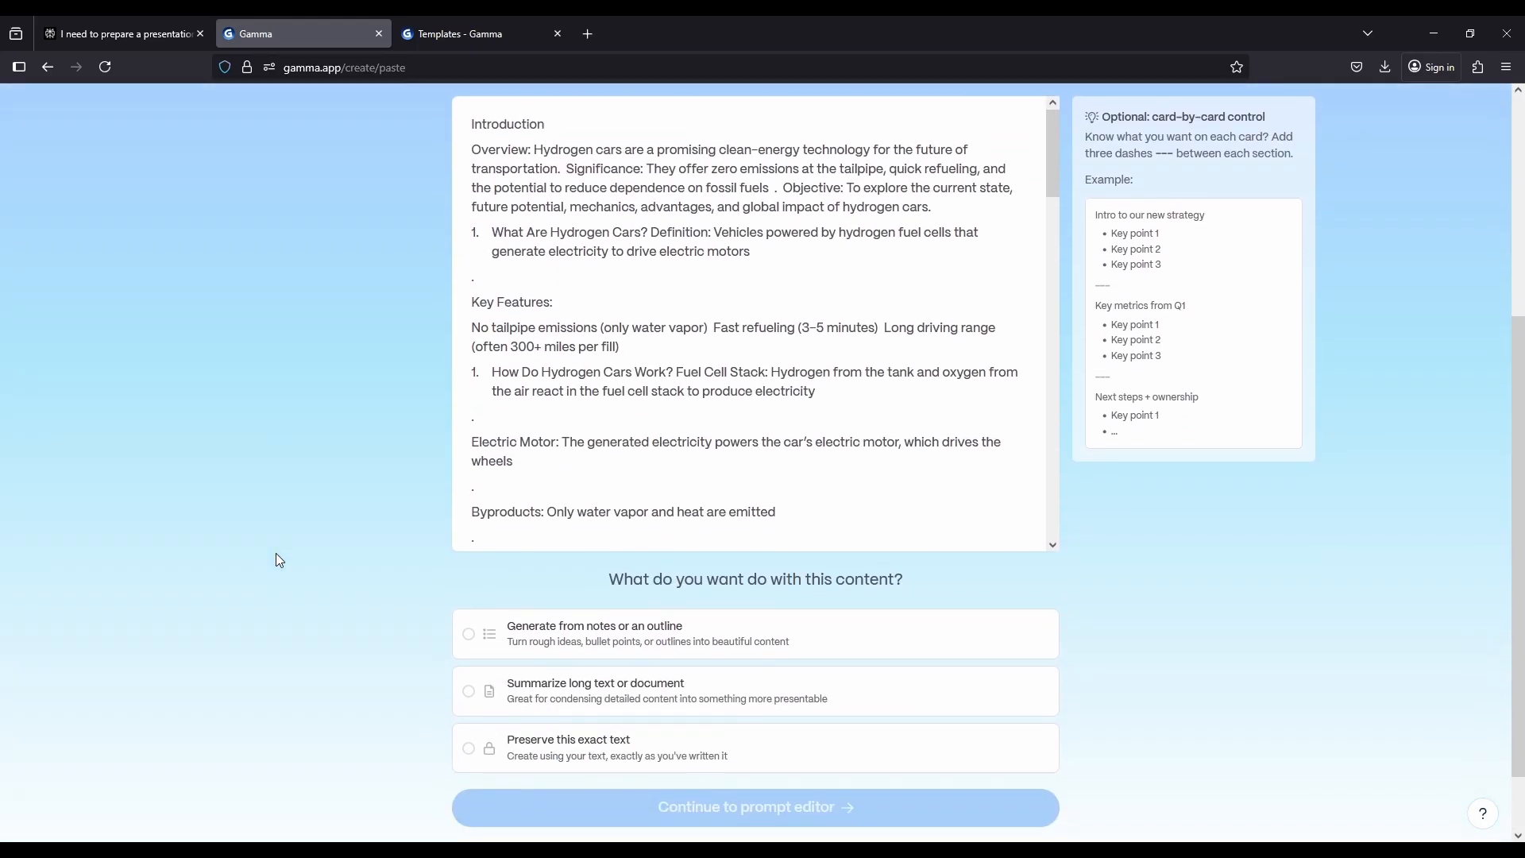
pyautogui.click(123, 25)
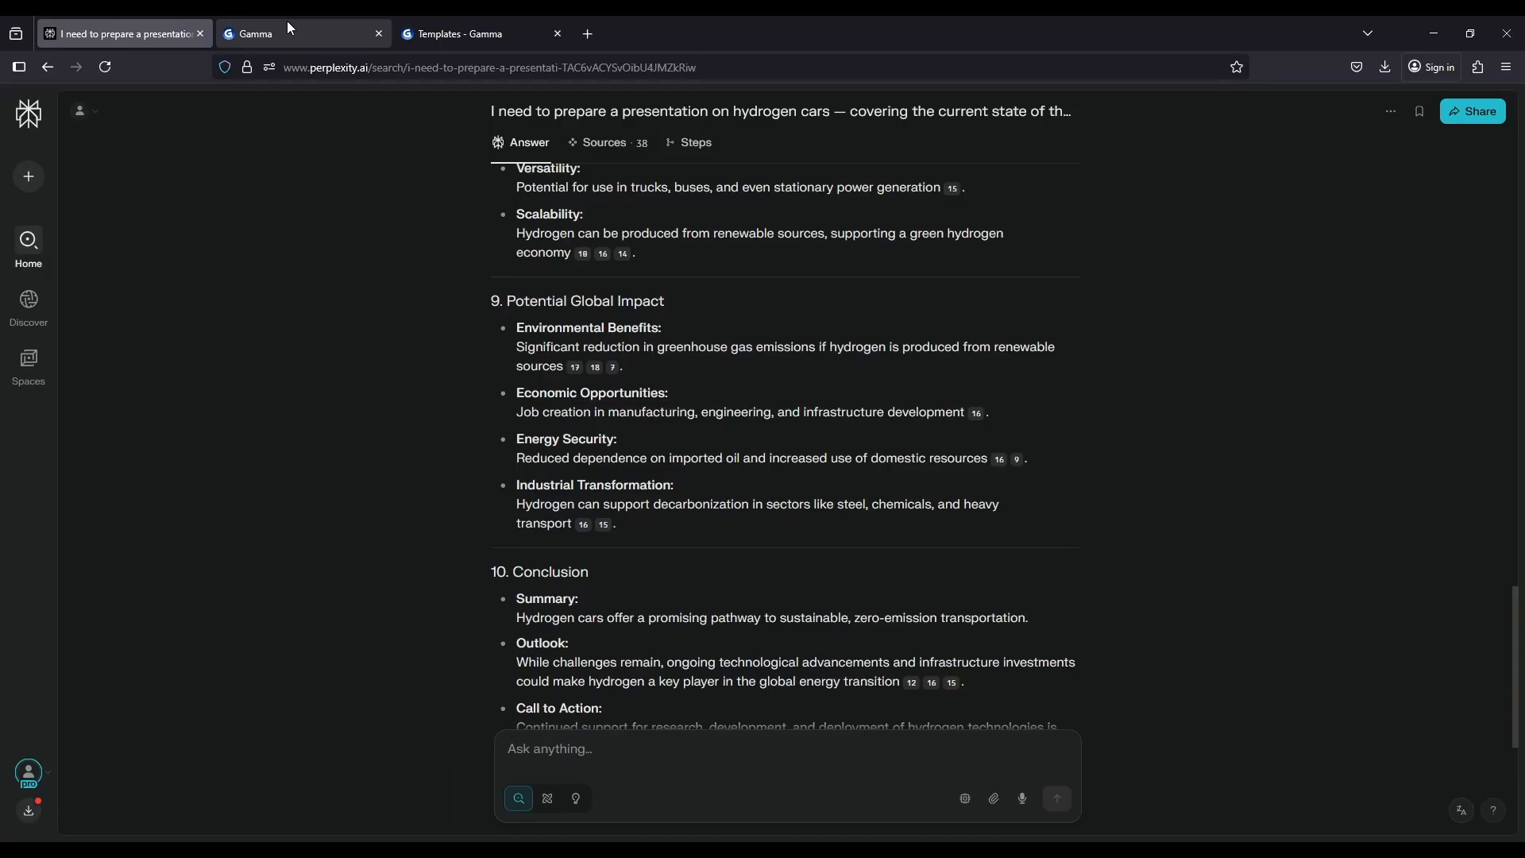
pyautogui.click(288, 26)
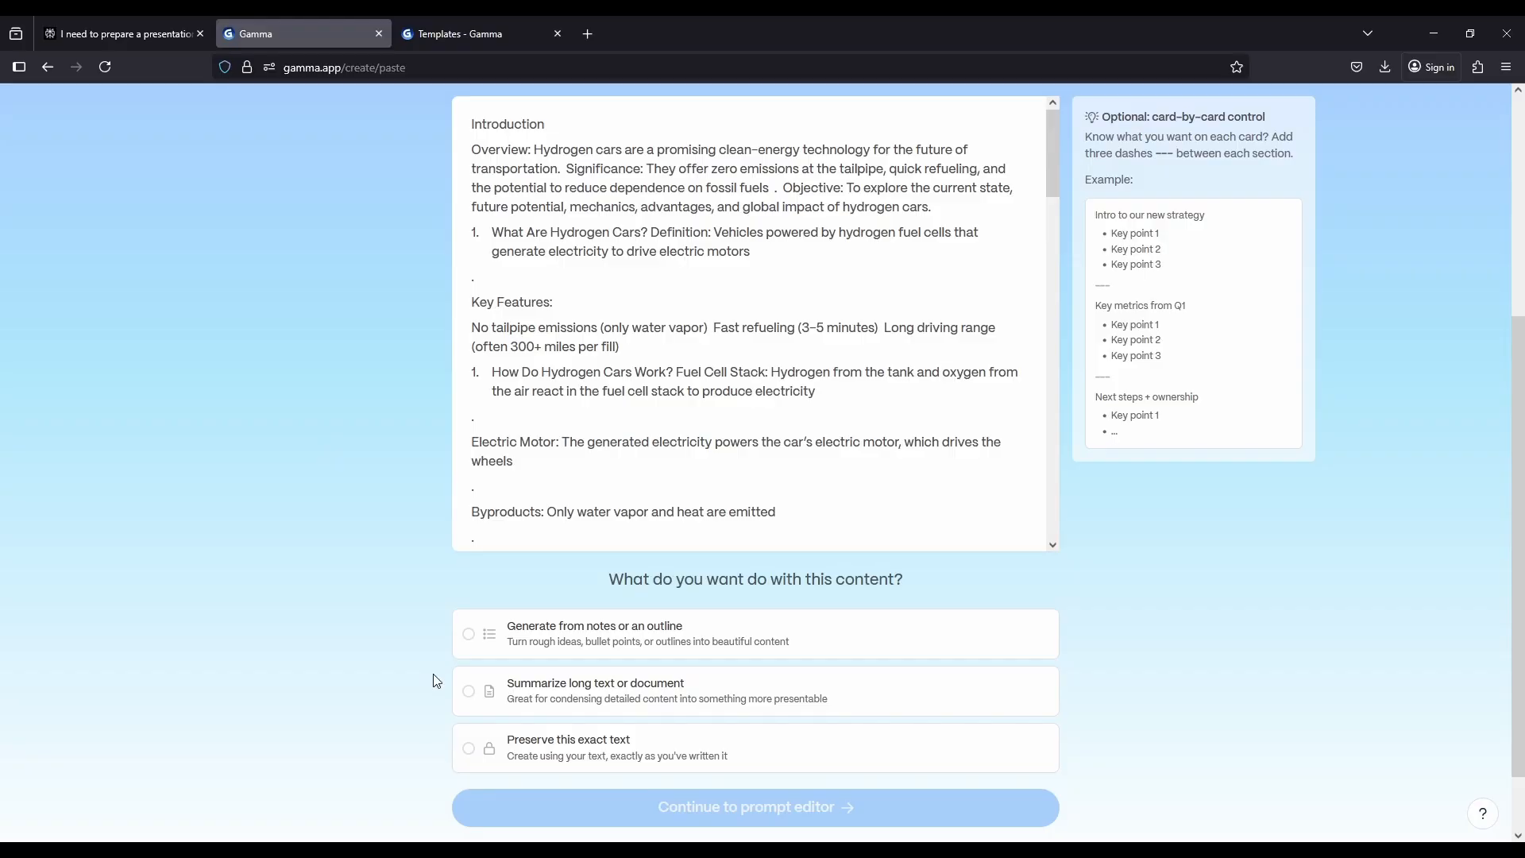
# Choose to preserve the exact pasted text and continue to the prompt editor
pyautogui.click(512, 748)
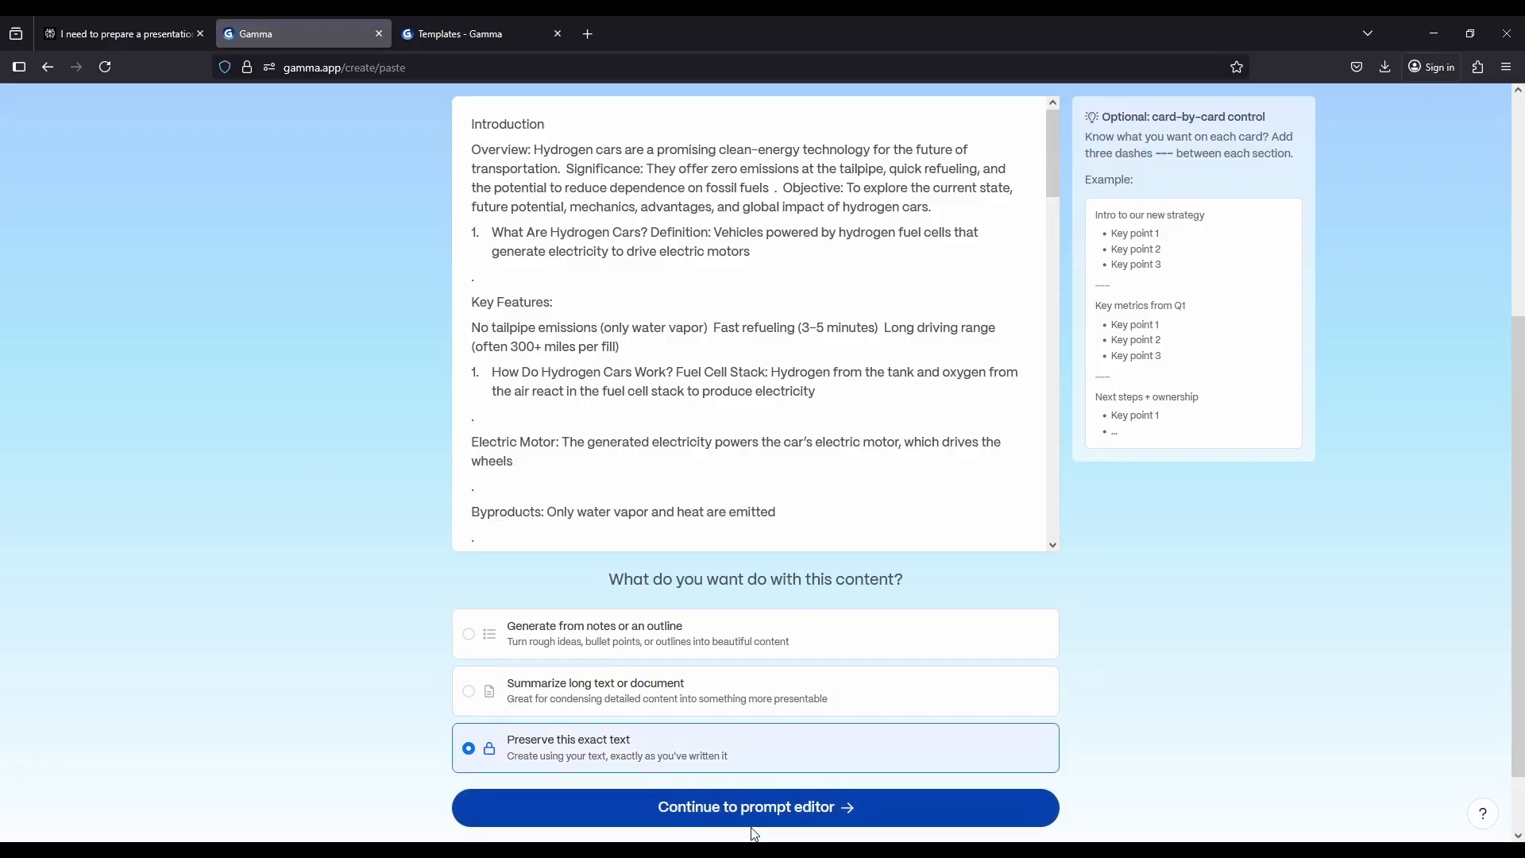
pyautogui.click(751, 824)
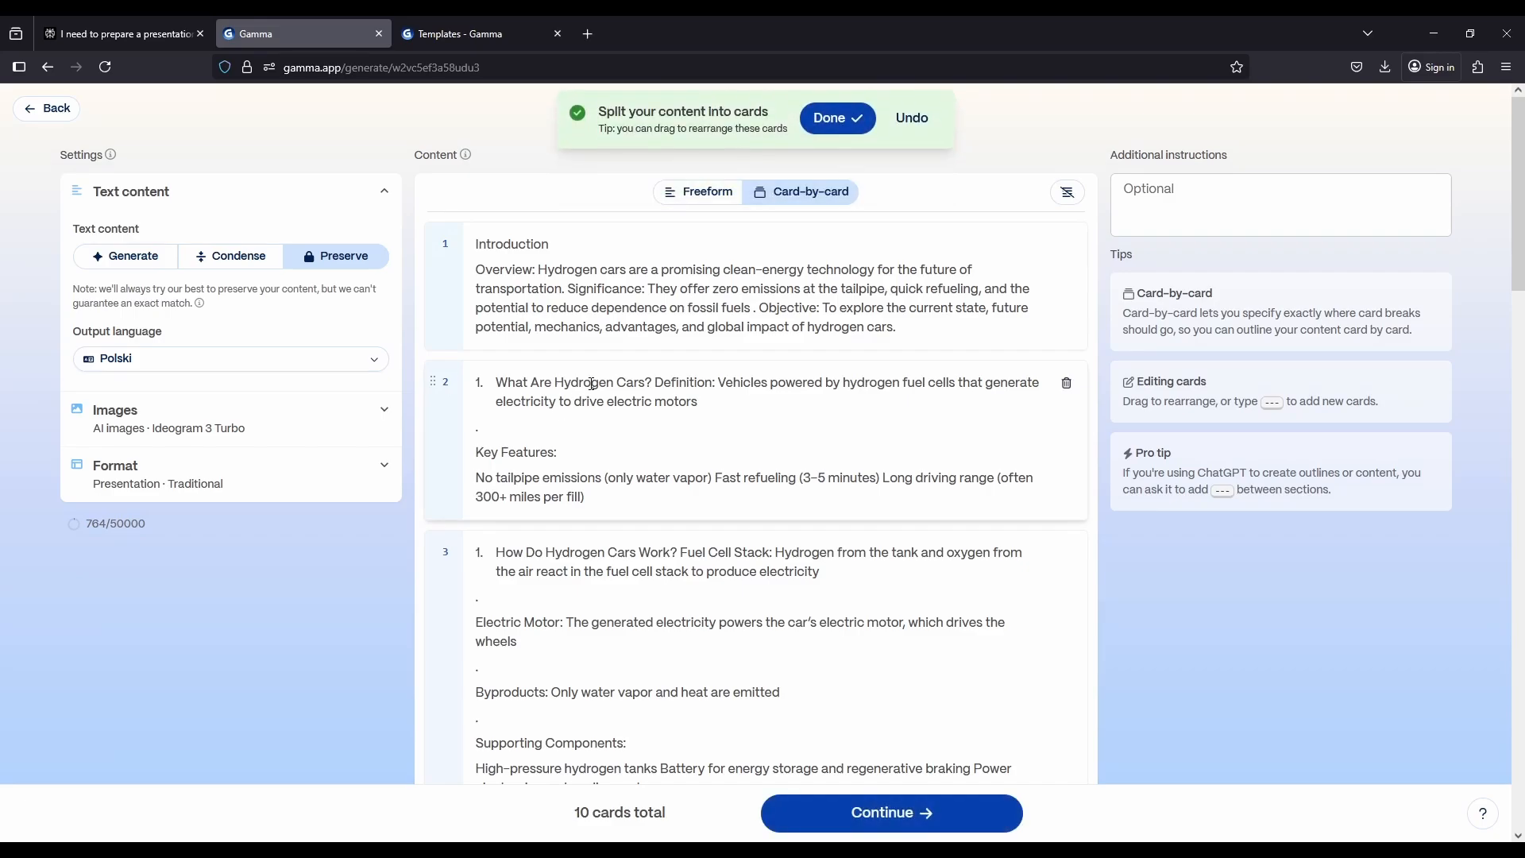
# Check how the content is split into cards and set the output language to English (US)
pyautogui.scroll(-15, 618, 372)
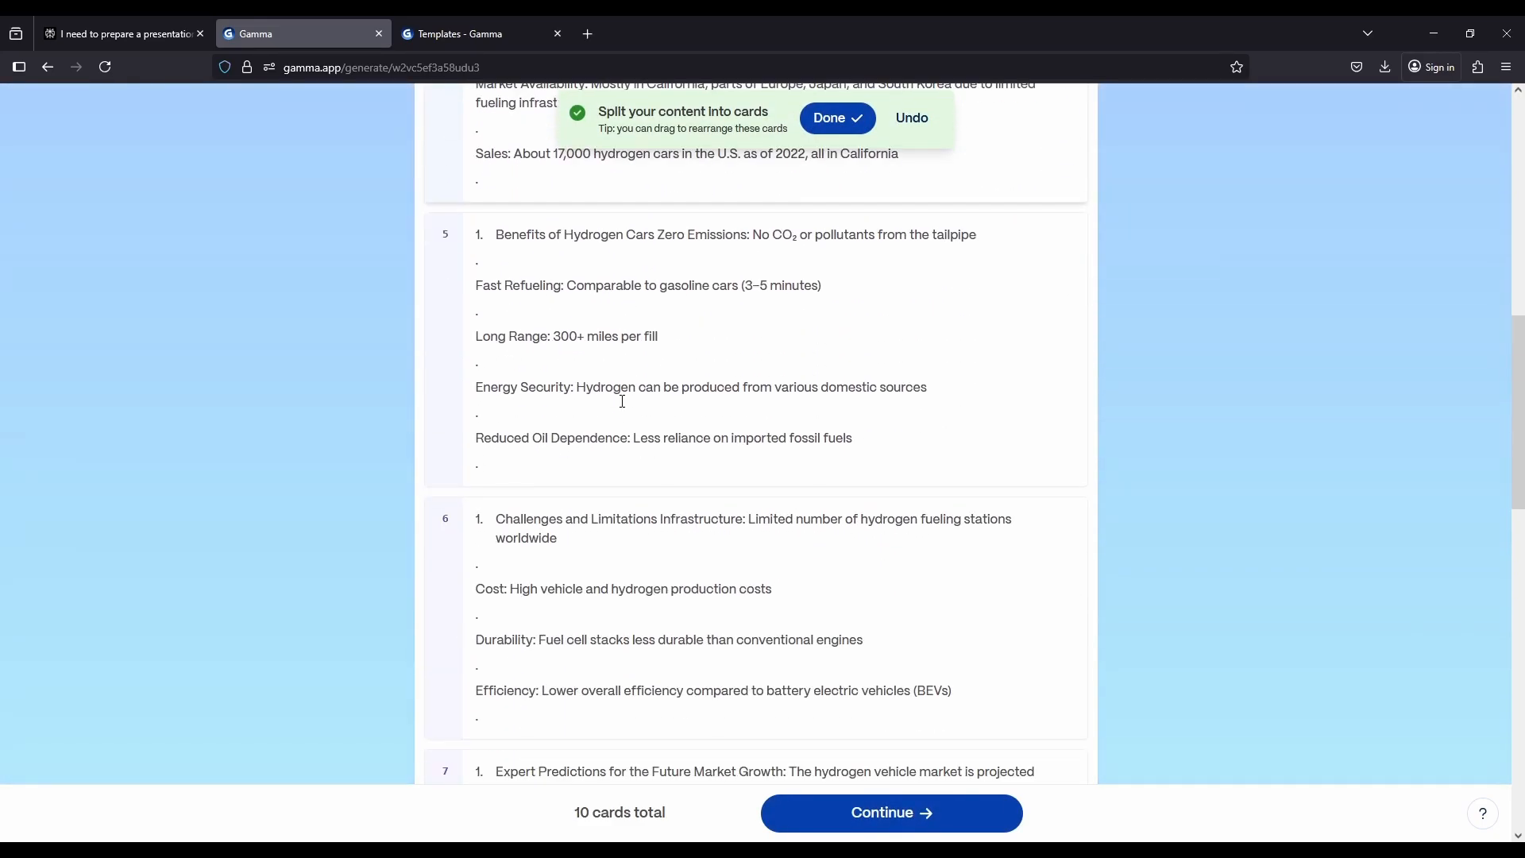
pyautogui.scroll(-4, 737, 540)
pyautogui.scroll(17, 374, 582)
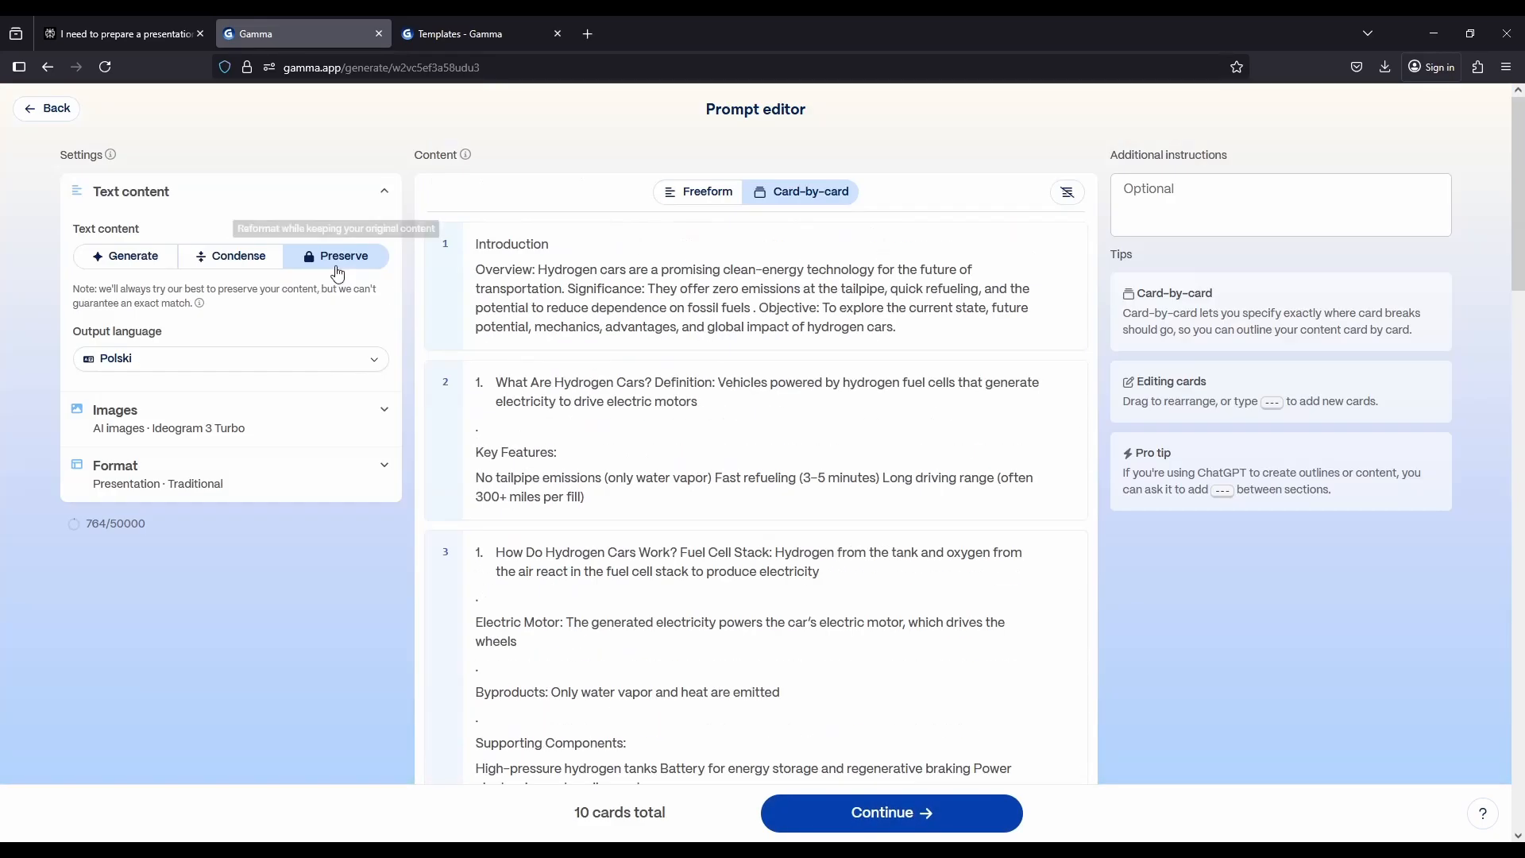
pyautogui.scroll(-1, 1153, 152)
pyautogui.scroll(1, 1134, 159)
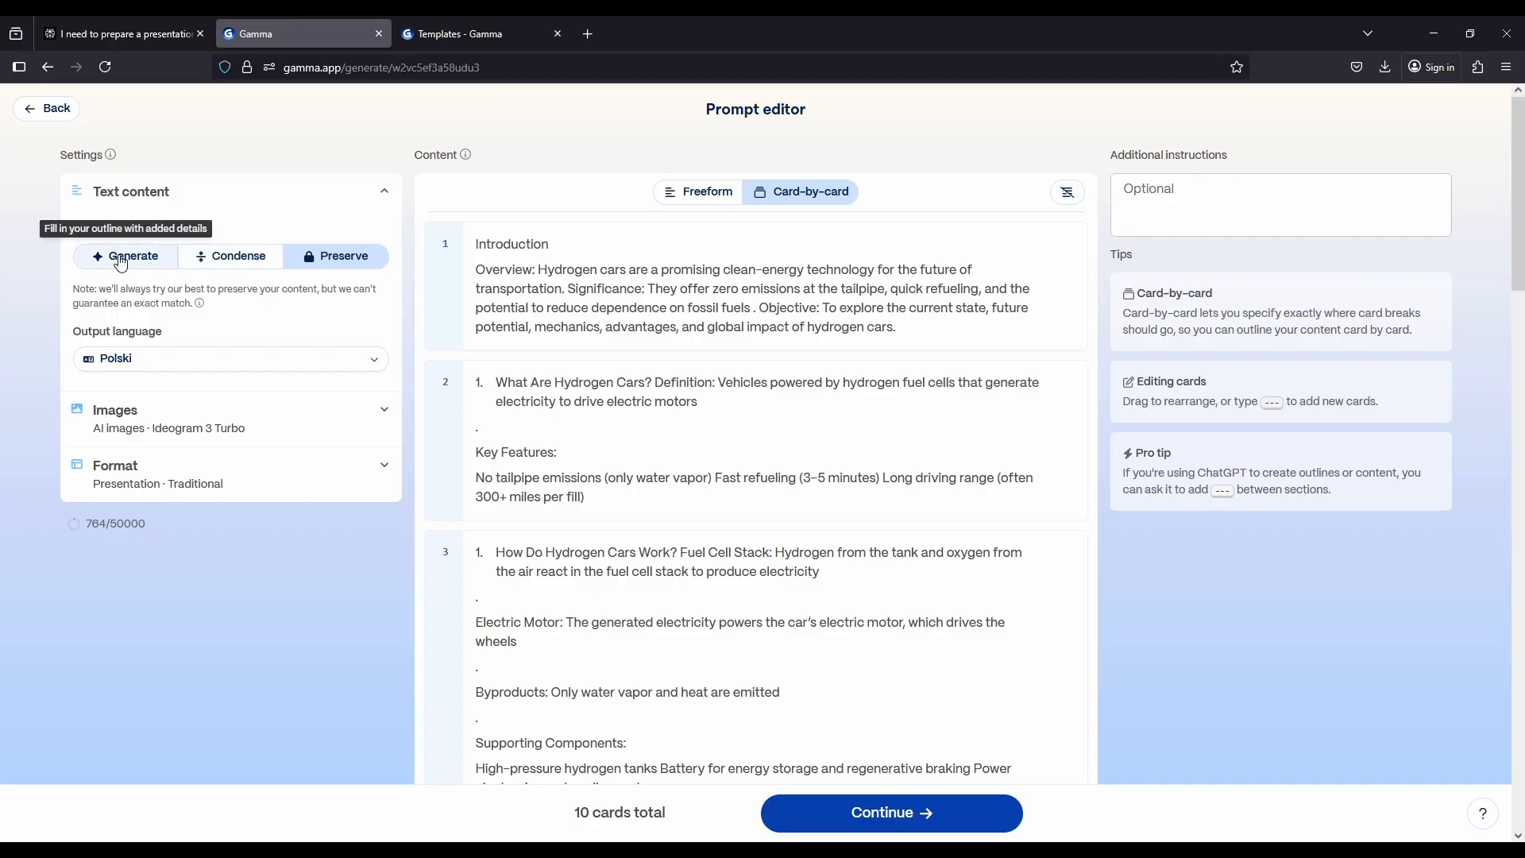
pyautogui.click(224, 357)
pyautogui.scroll(-10, 215, 460)
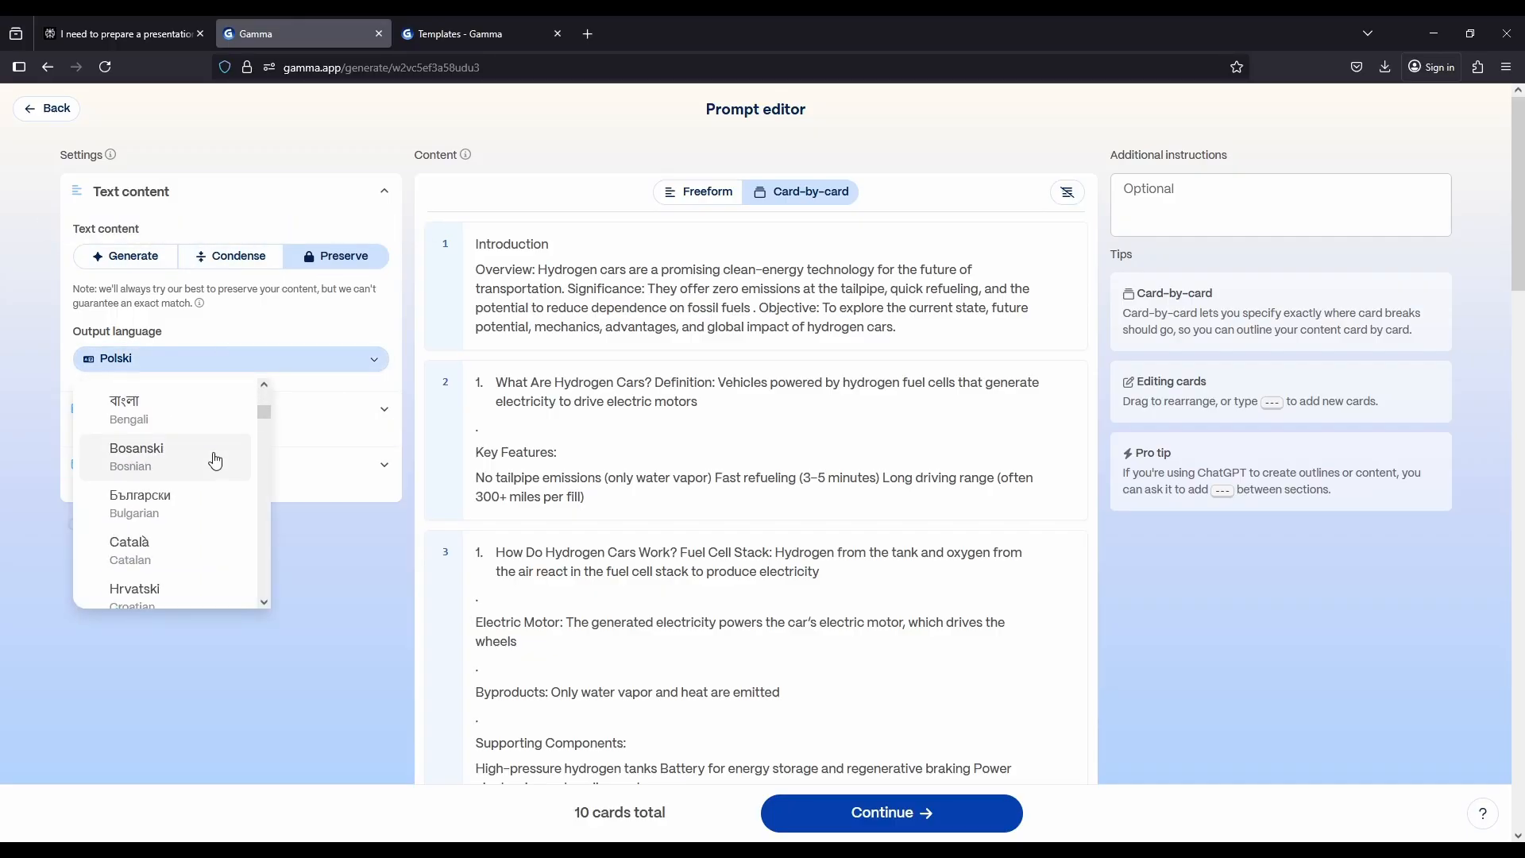
pyautogui.click(181, 522)
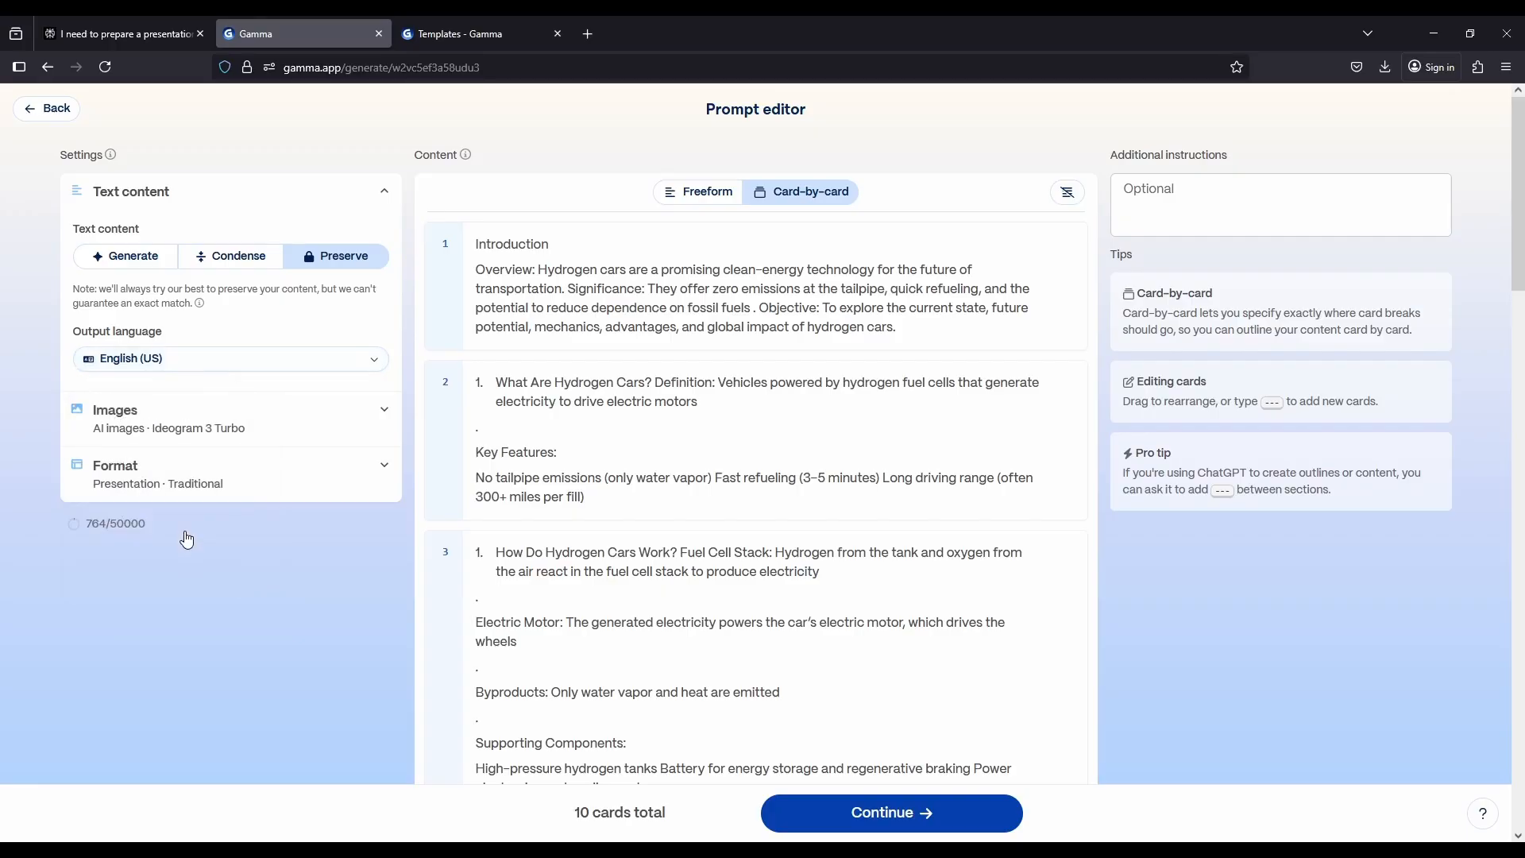
# Check the image and format settings for the presentation
pyautogui.click(325, 429)
pyautogui.click(325, 429)
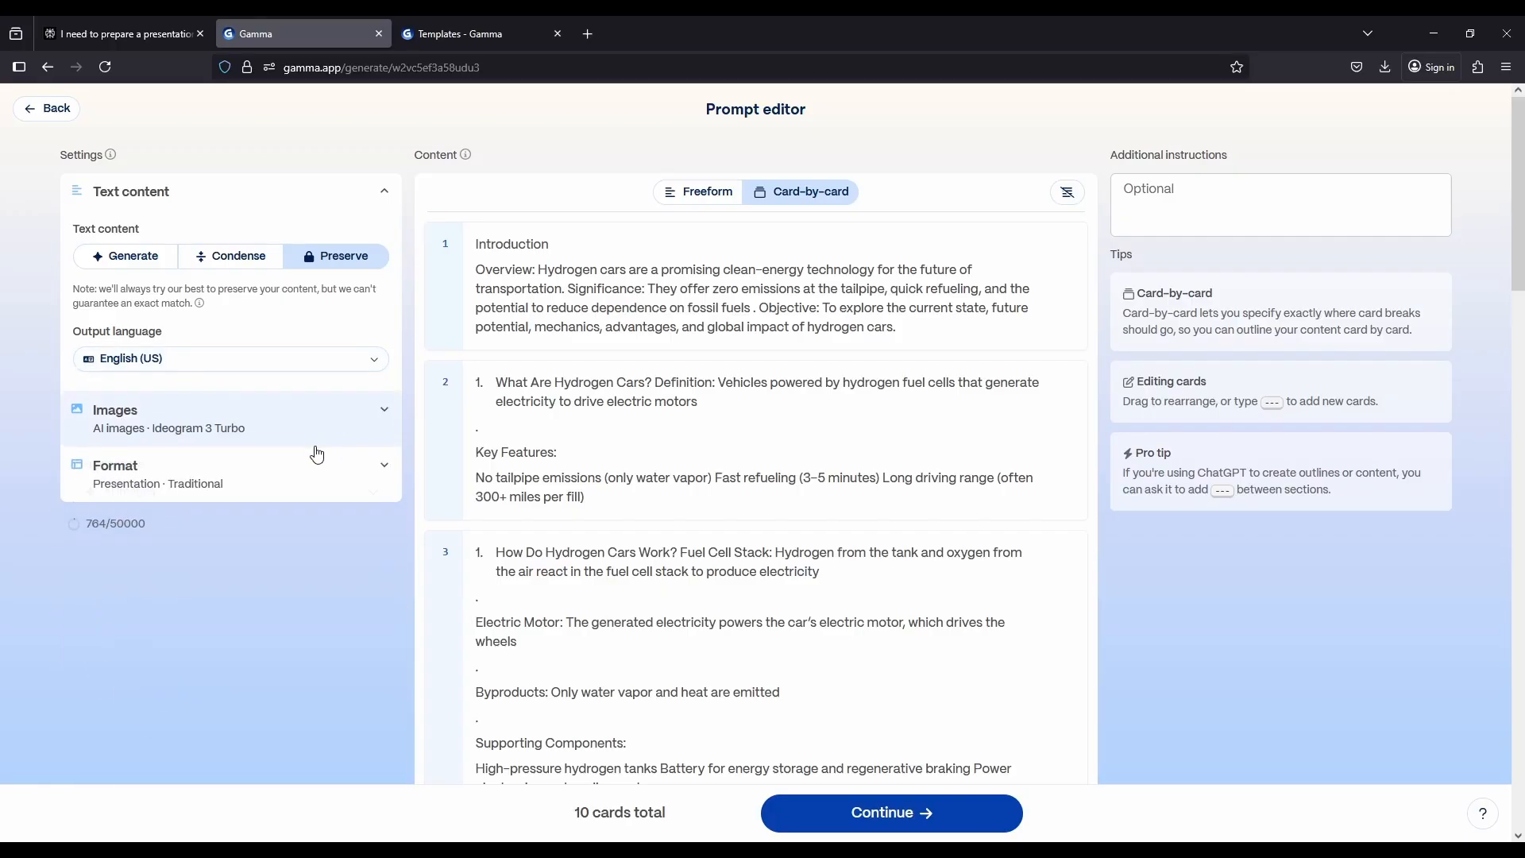
pyautogui.click(300, 484)
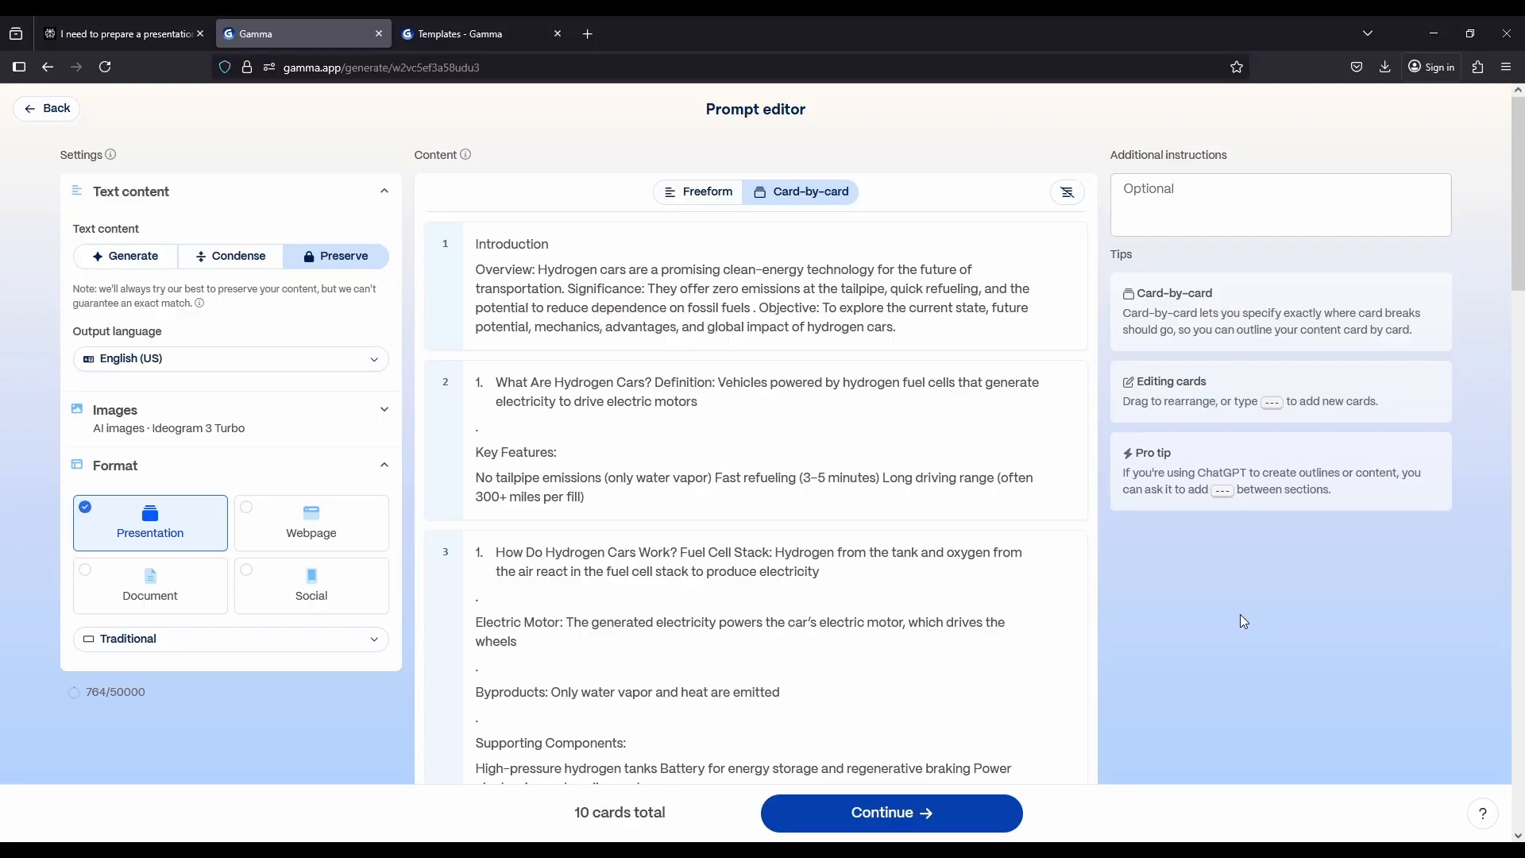
pyautogui.scroll(-1, 363, 238)
pyautogui.scroll(1, 362, 235)
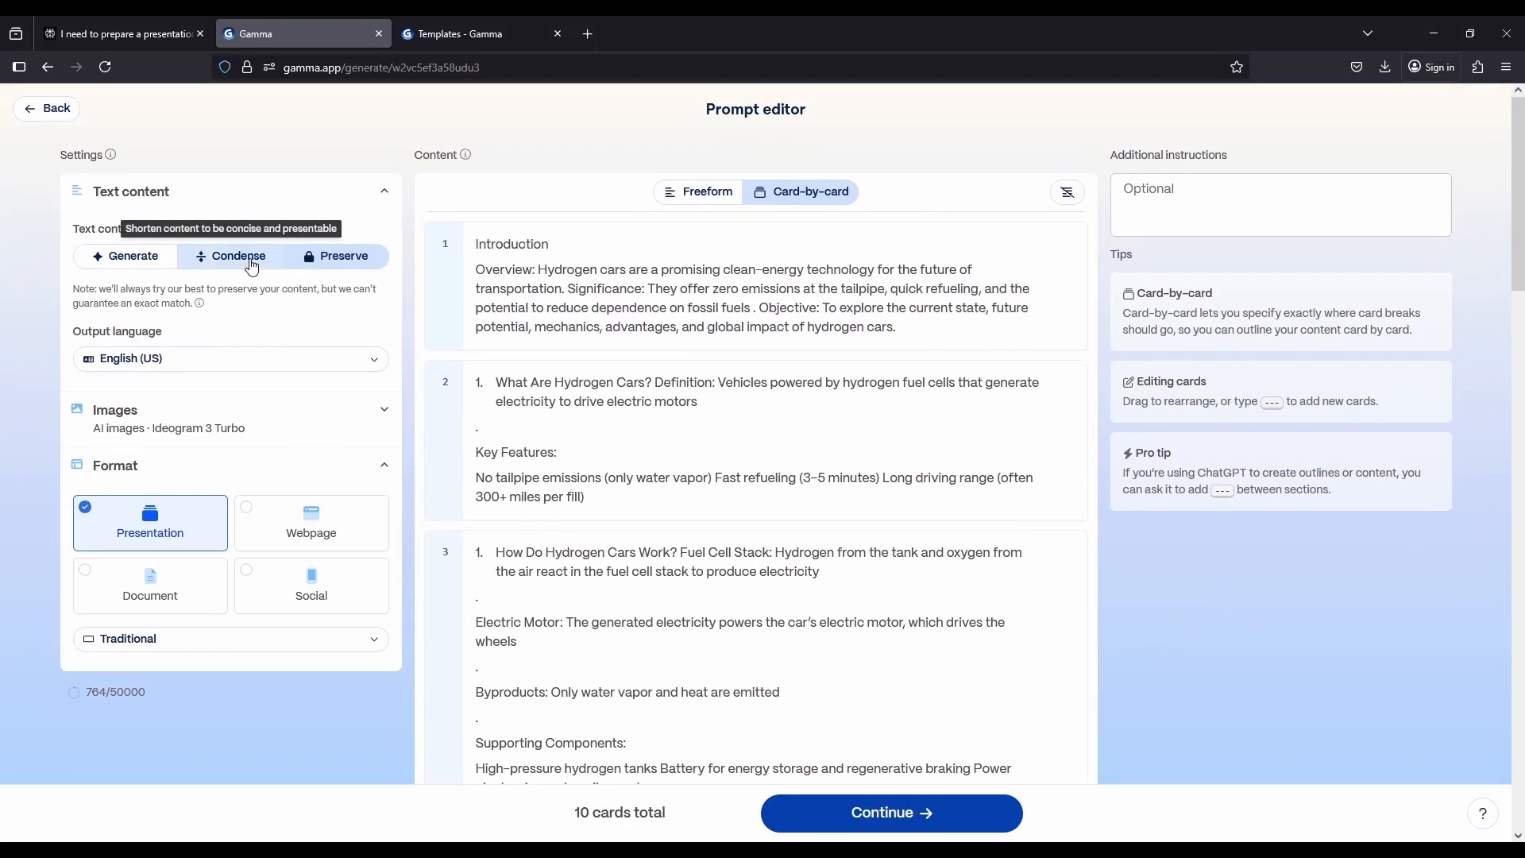
# Set the text content to Condense and continue to the theme selection
pyautogui.click(239, 254)
pyautogui.scroll(-4, 929, 534)
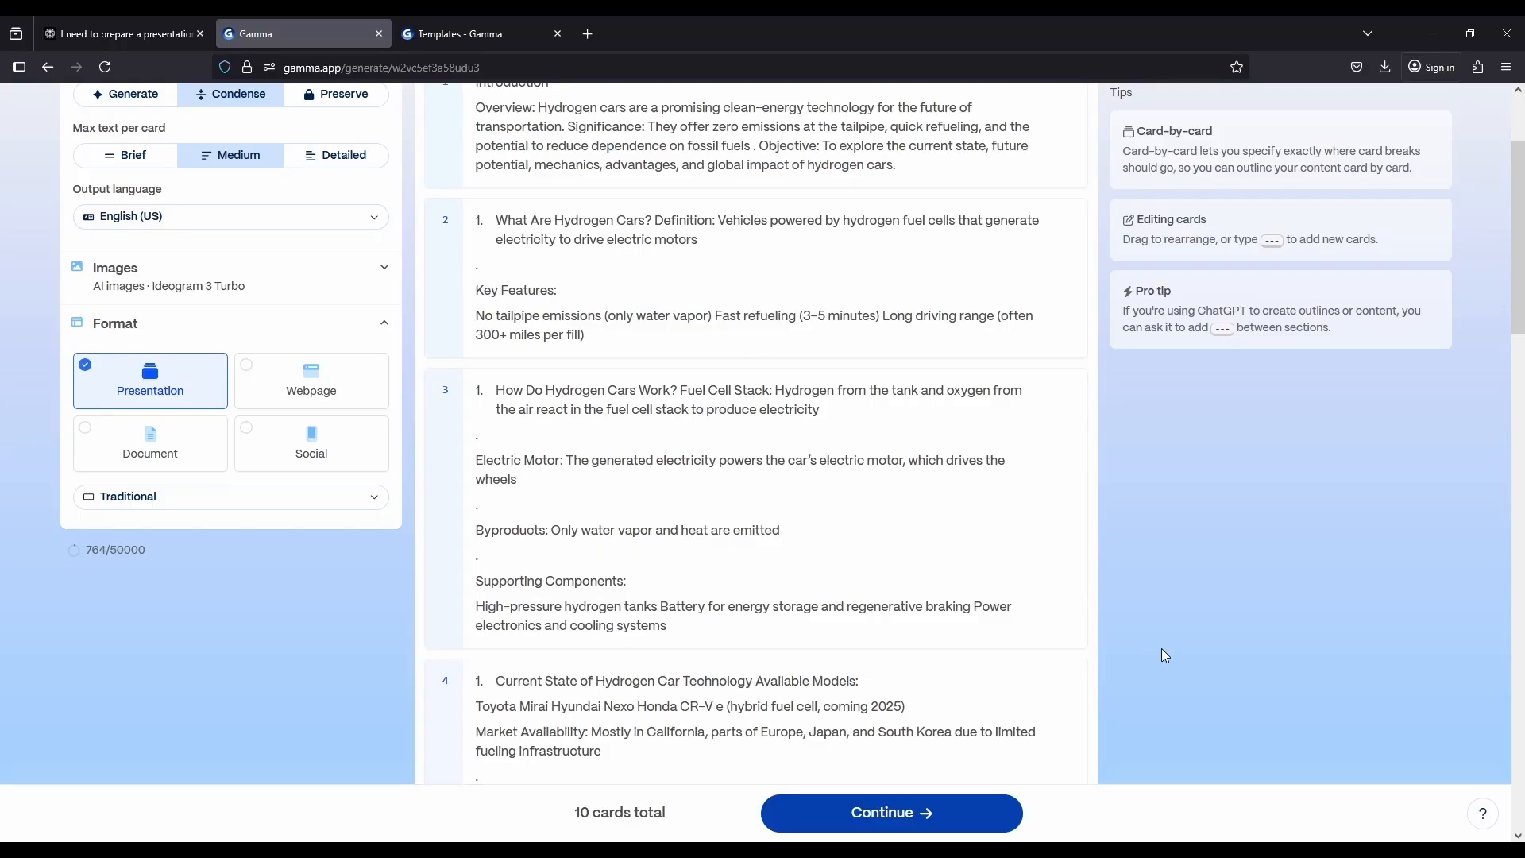
pyautogui.scroll(4, 1161, 648)
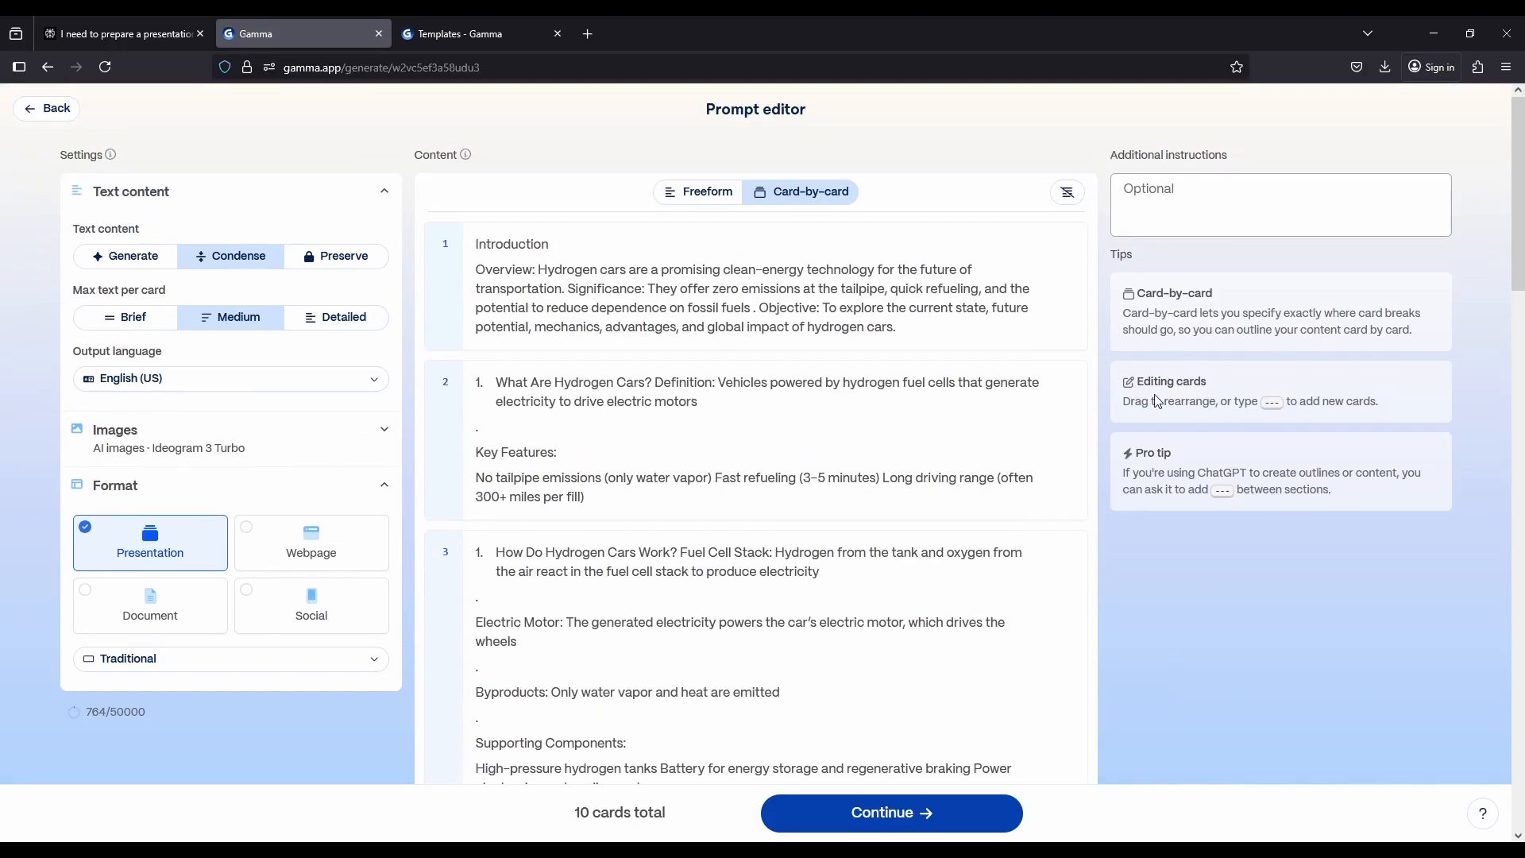
pyautogui.scroll(-4, 1101, 670)
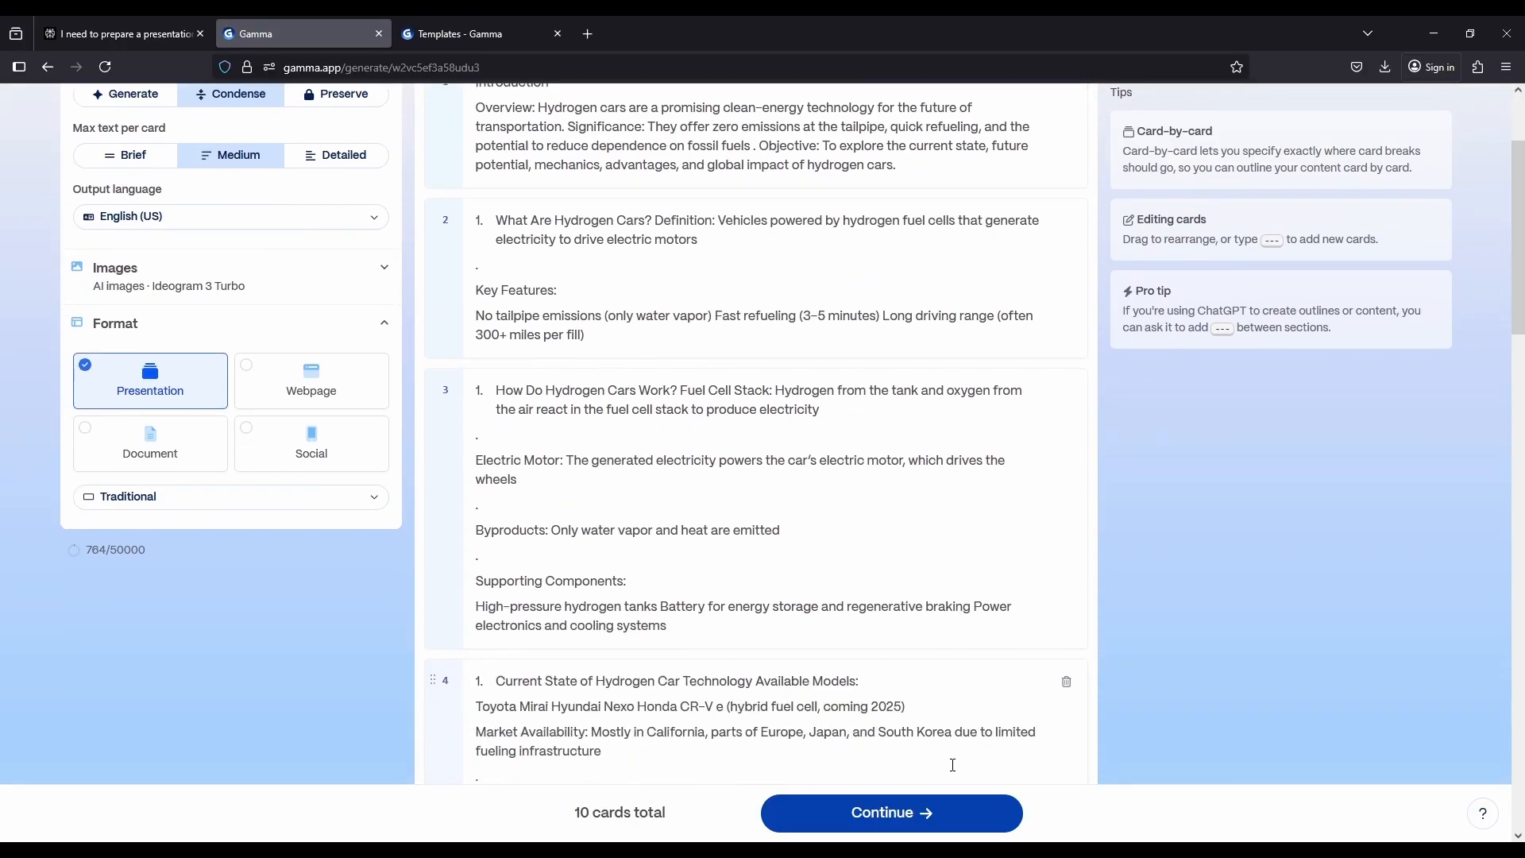
pyautogui.click(903, 818)
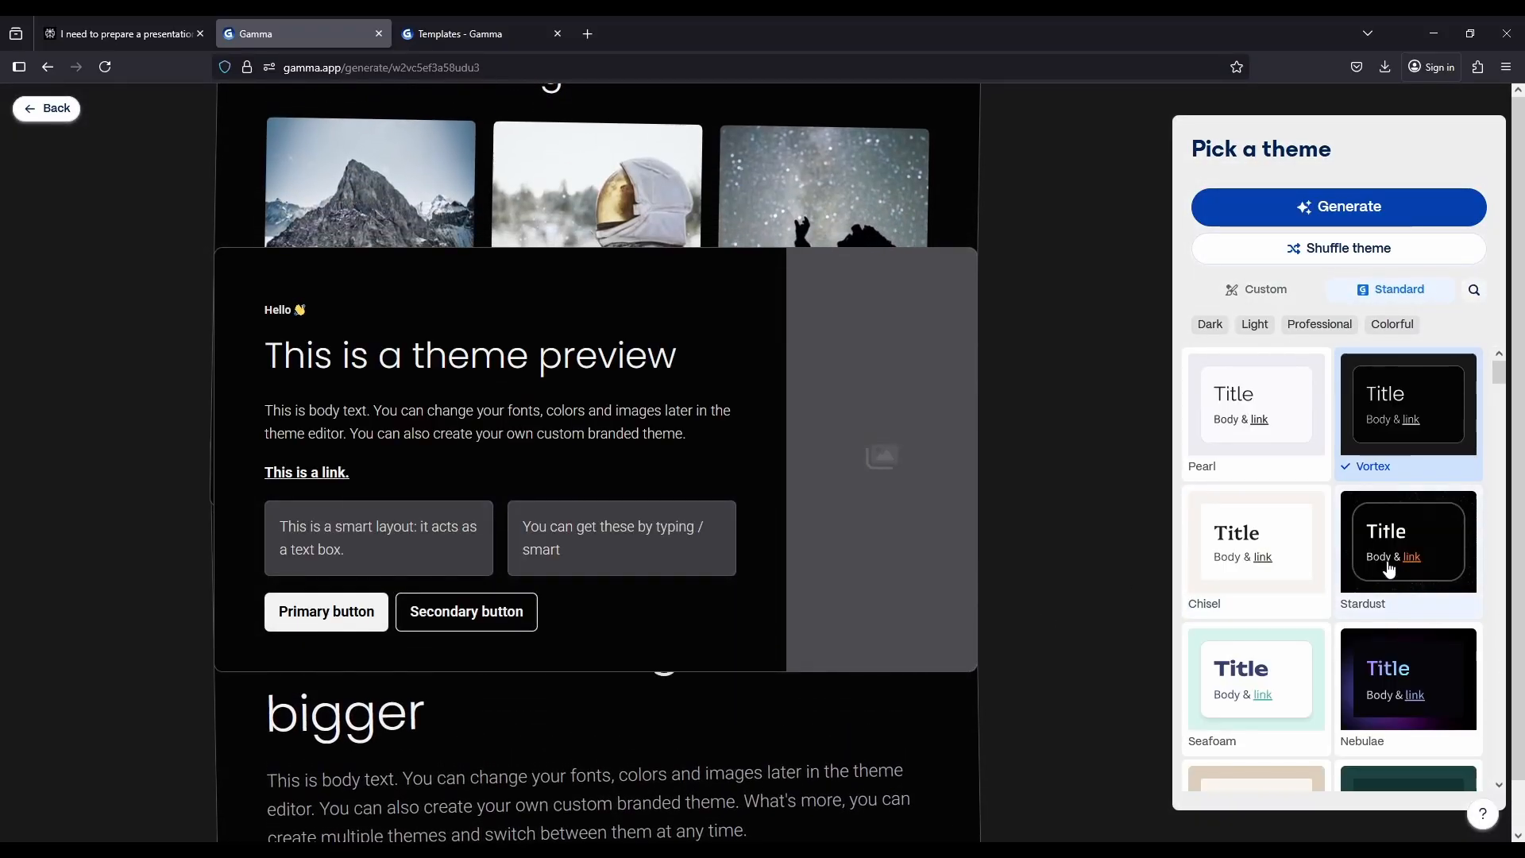
# Try out the Nebulae, Prism, Night Sky and Gamma Dark themes in the theme preview
pyautogui.scroll(-3, 1390, 568)
pyautogui.click(1417, 517)
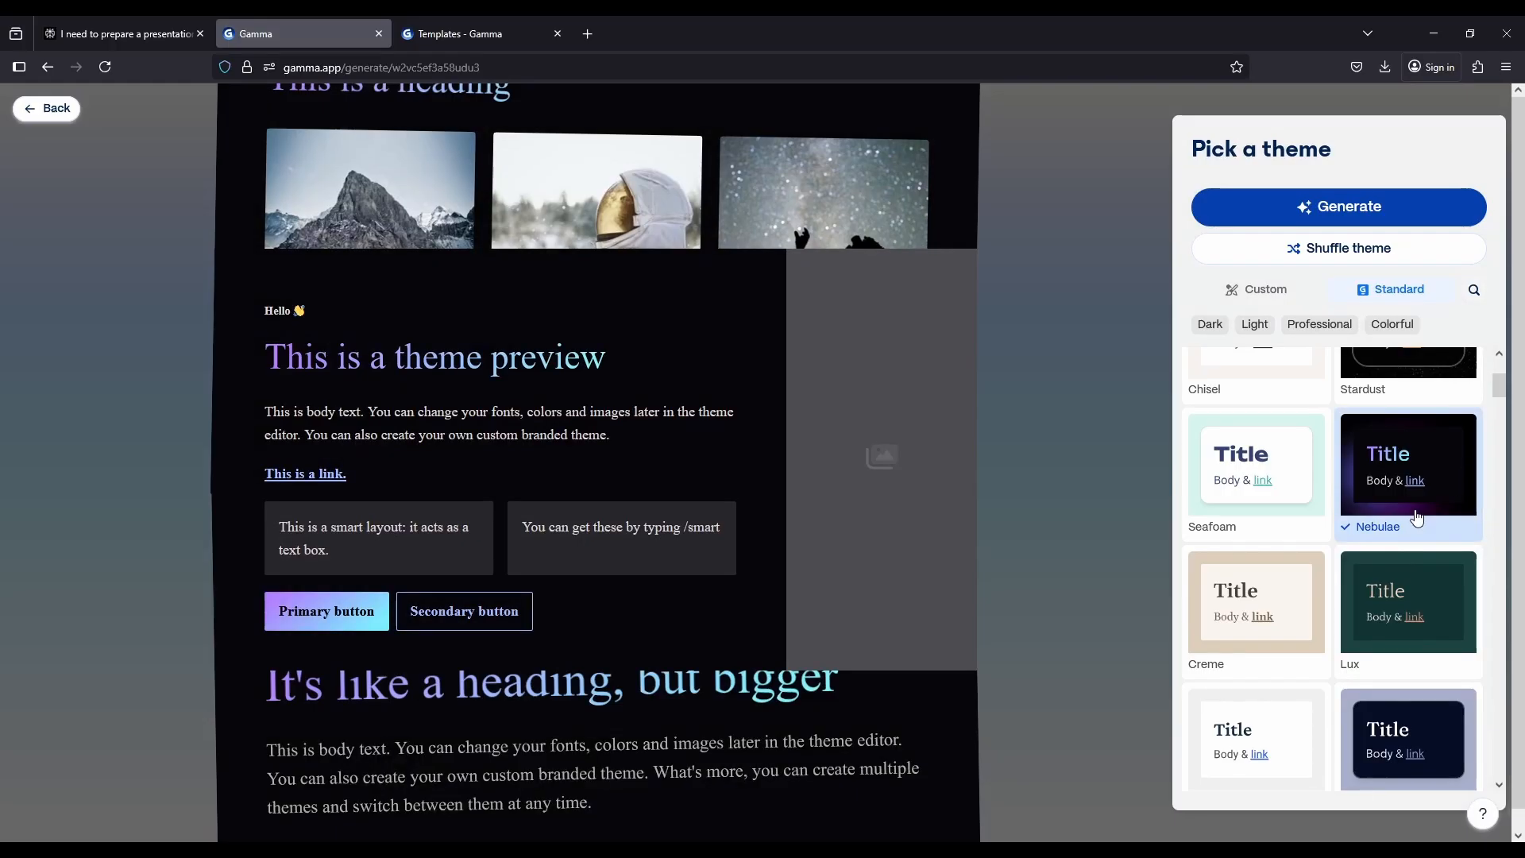
pyautogui.scroll(-3, 1402, 528)
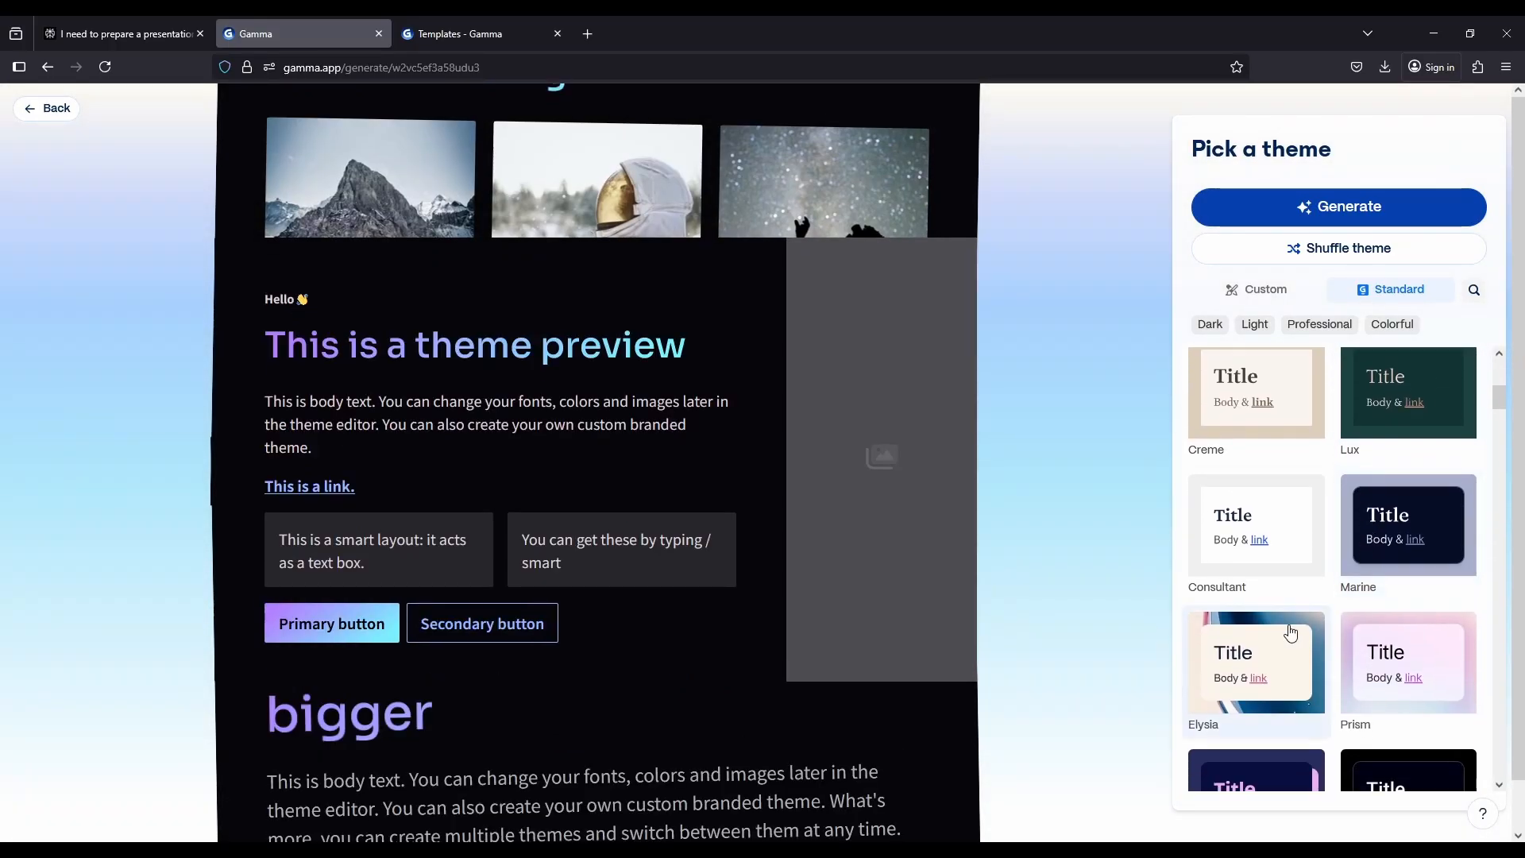
pyautogui.scroll(-2, 1381, 553)
pyautogui.click(1419, 520)
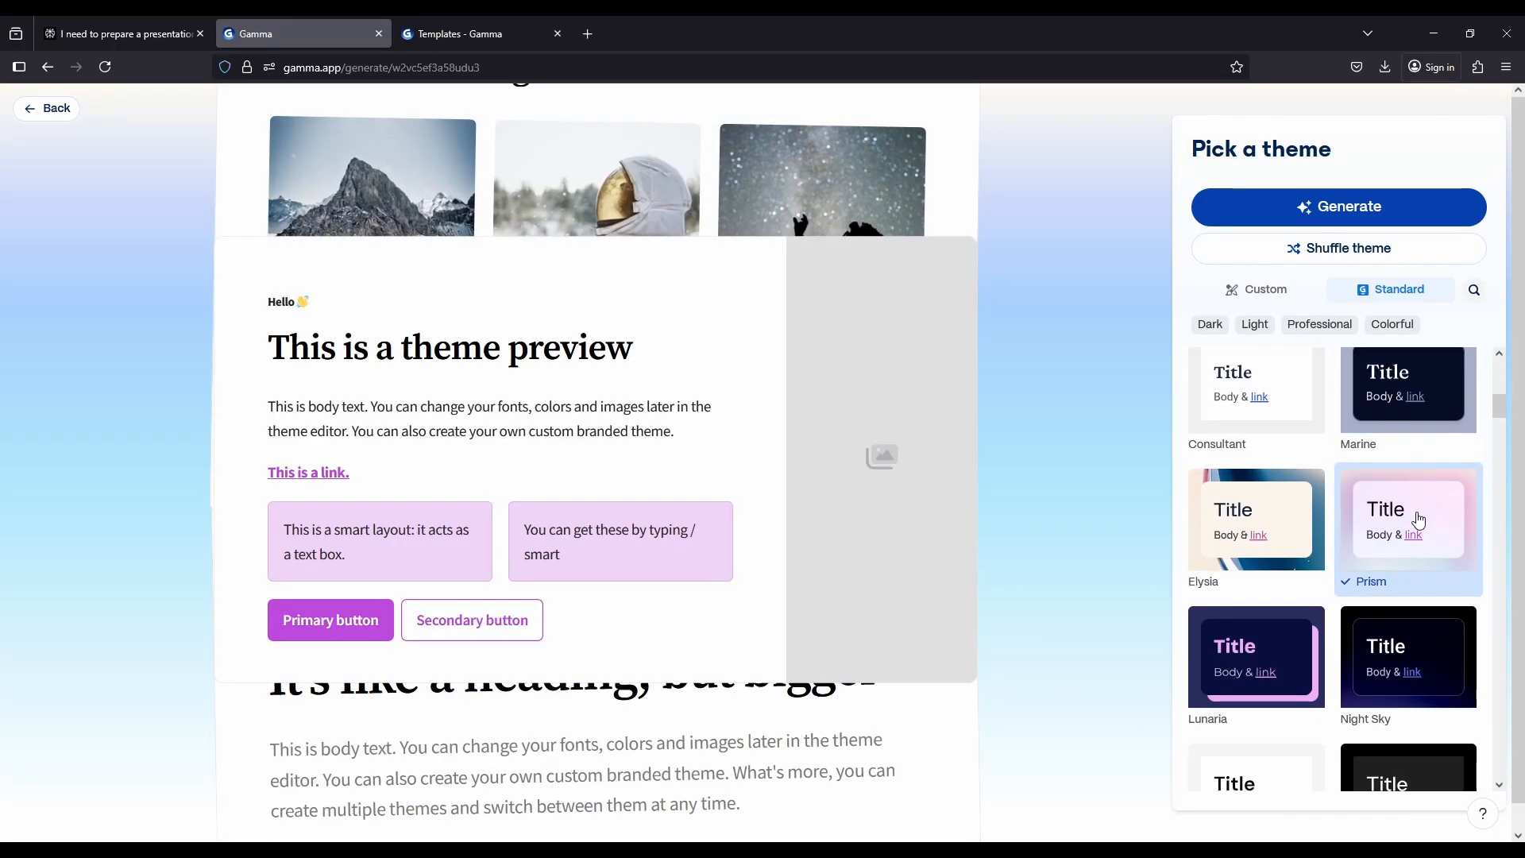
pyautogui.scroll(-1, 1418, 519)
pyautogui.click(1401, 582)
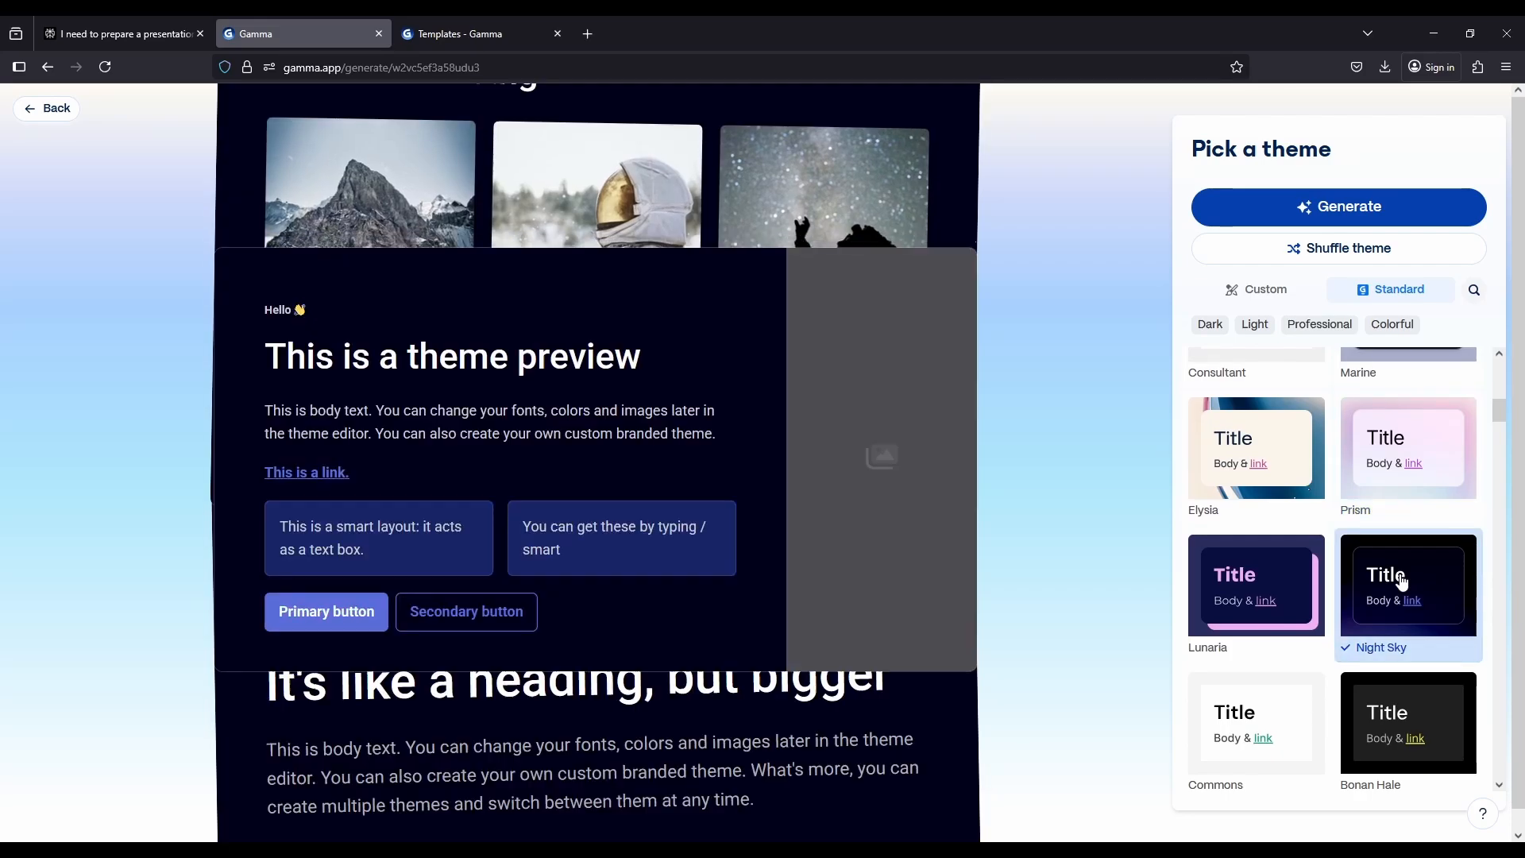
pyautogui.scroll(-4, 1401, 582)
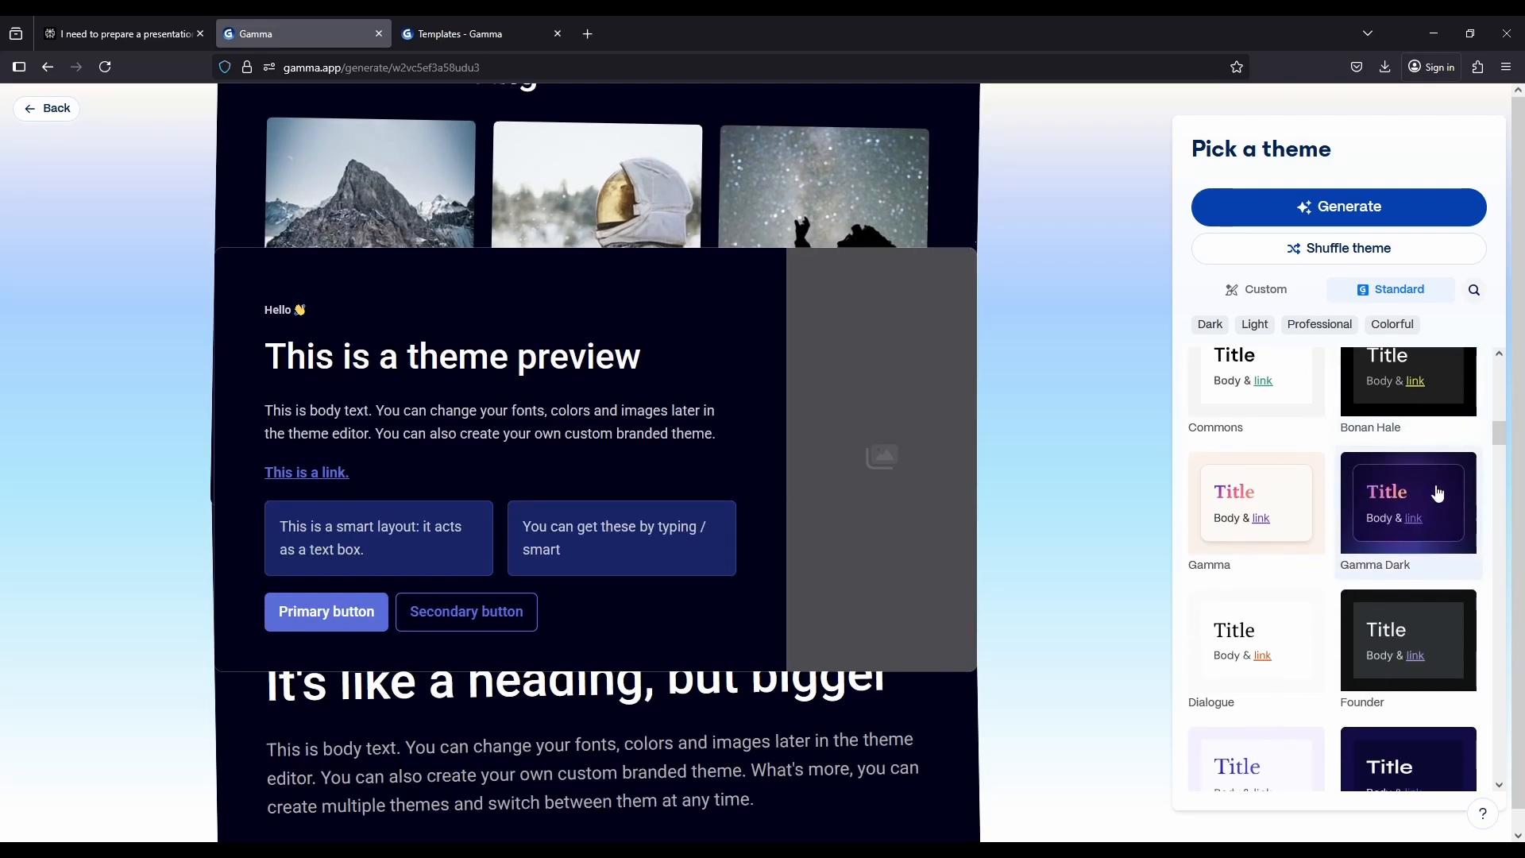
pyautogui.click(1438, 494)
pyautogui.scroll(-3, 1438, 494)
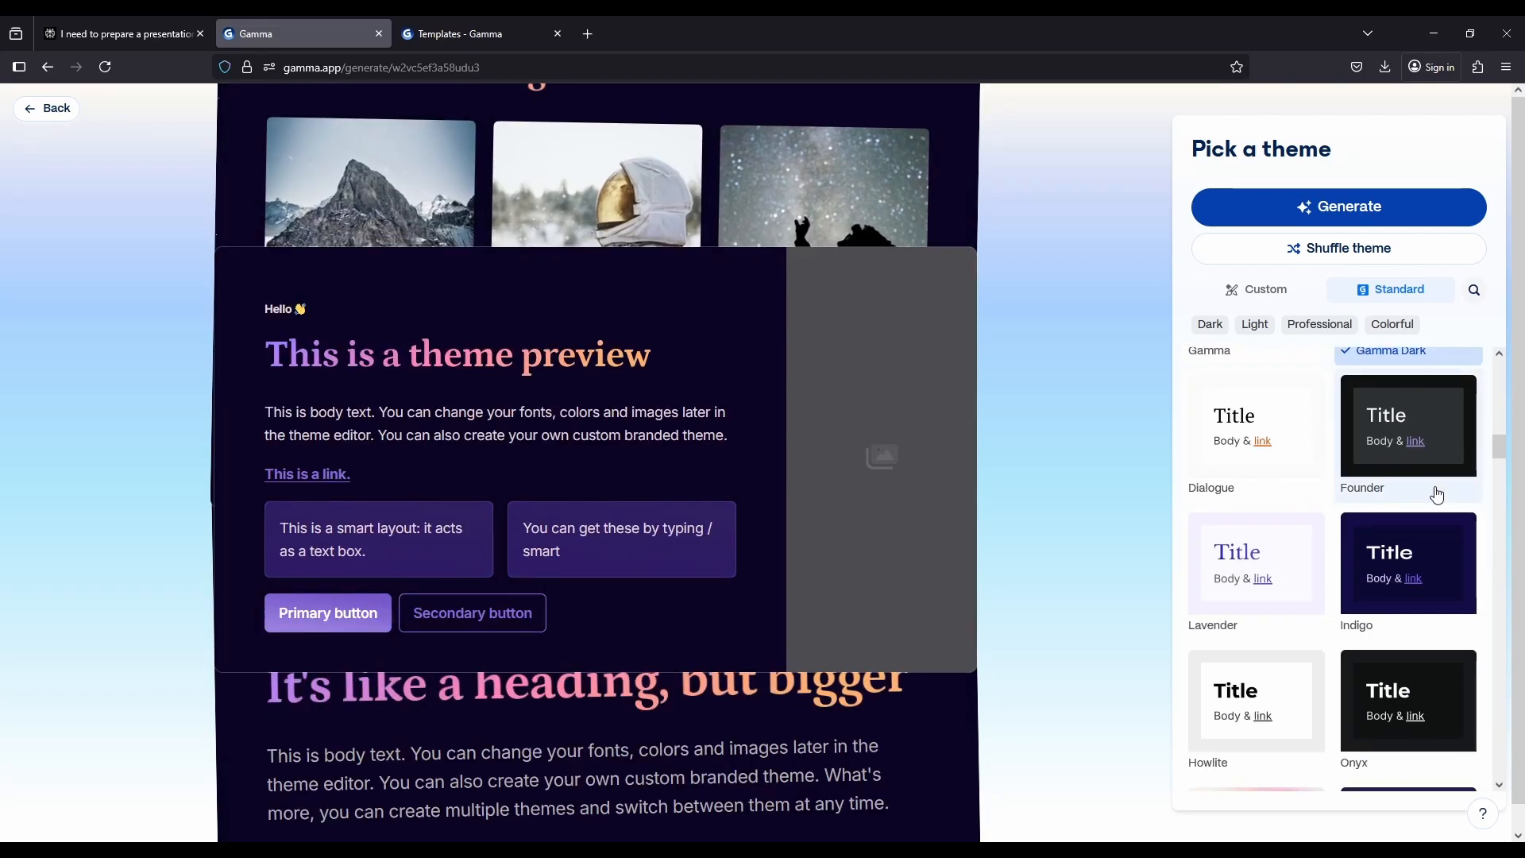
# Choose the Aurora theme and generate the presentation
pyautogui.scroll(-2, 1438, 494)
pyautogui.scroll(-3, 1438, 494)
pyautogui.scroll(-5, 1413, 509)
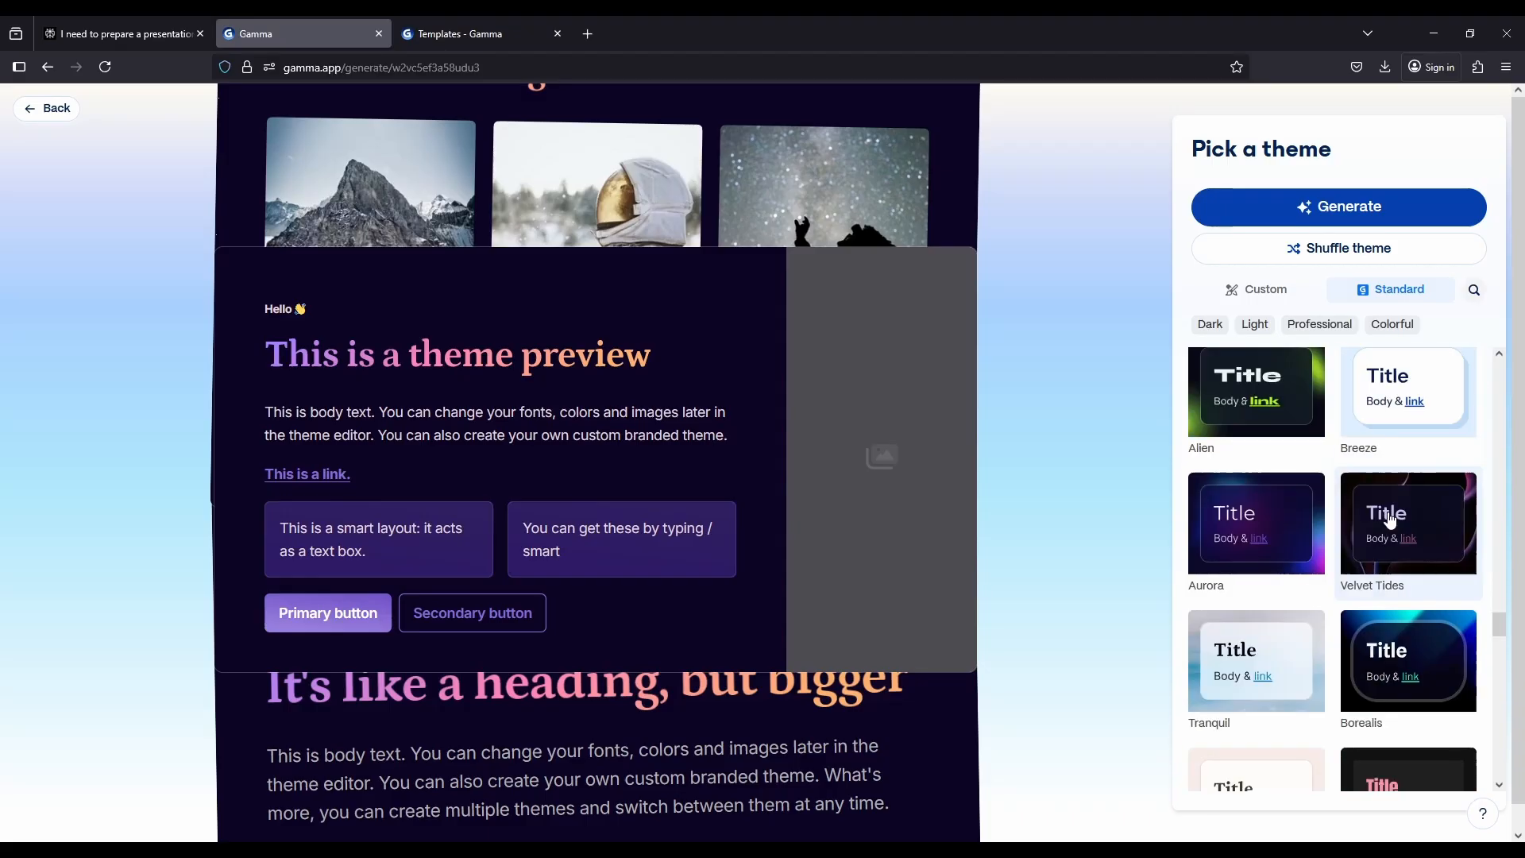
pyautogui.click(1313, 531)
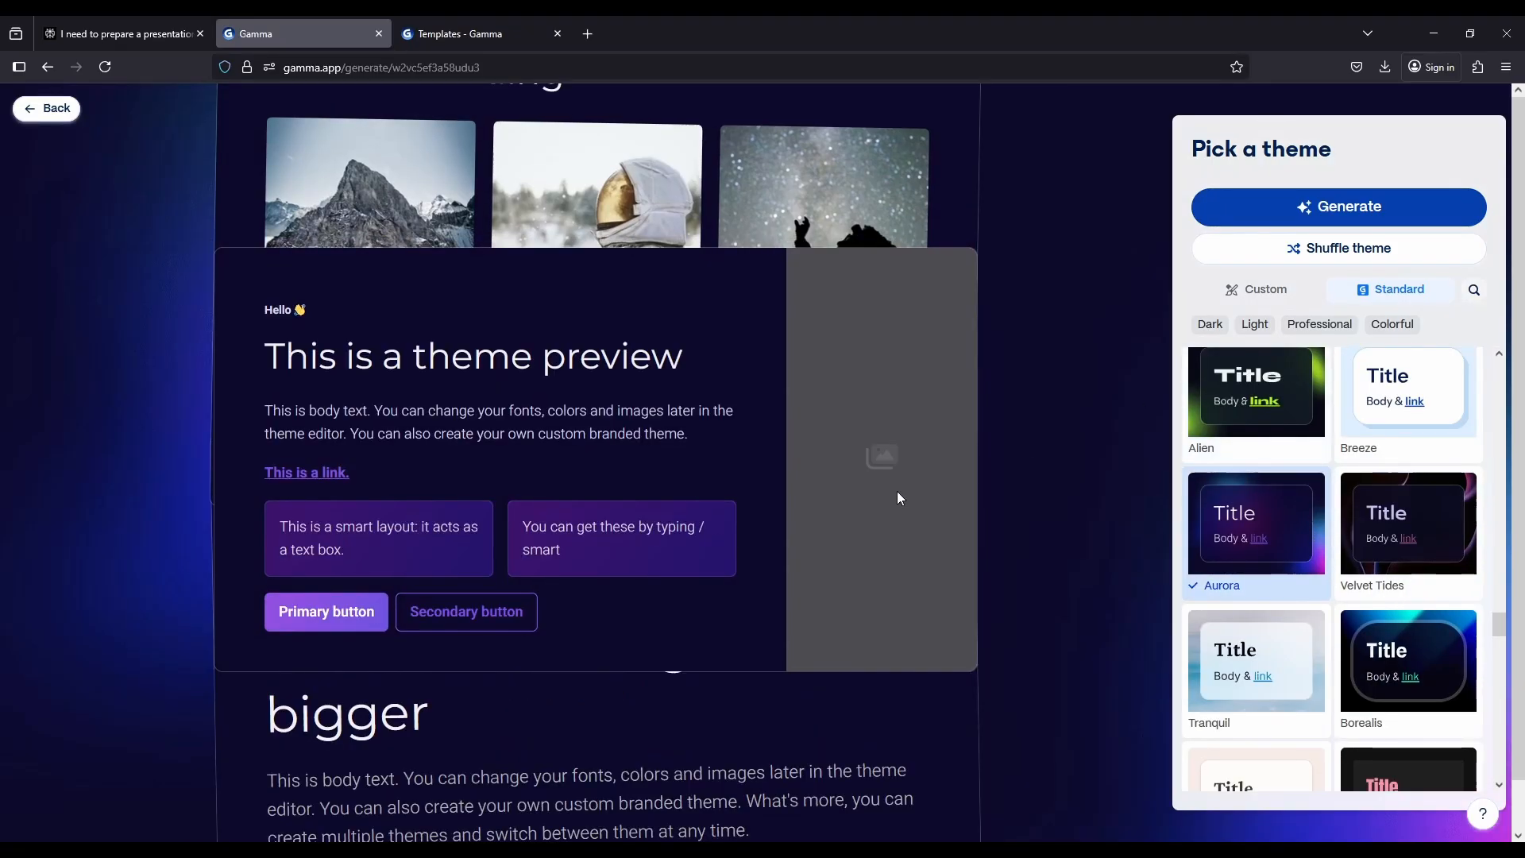
pyautogui.click(1312, 209)
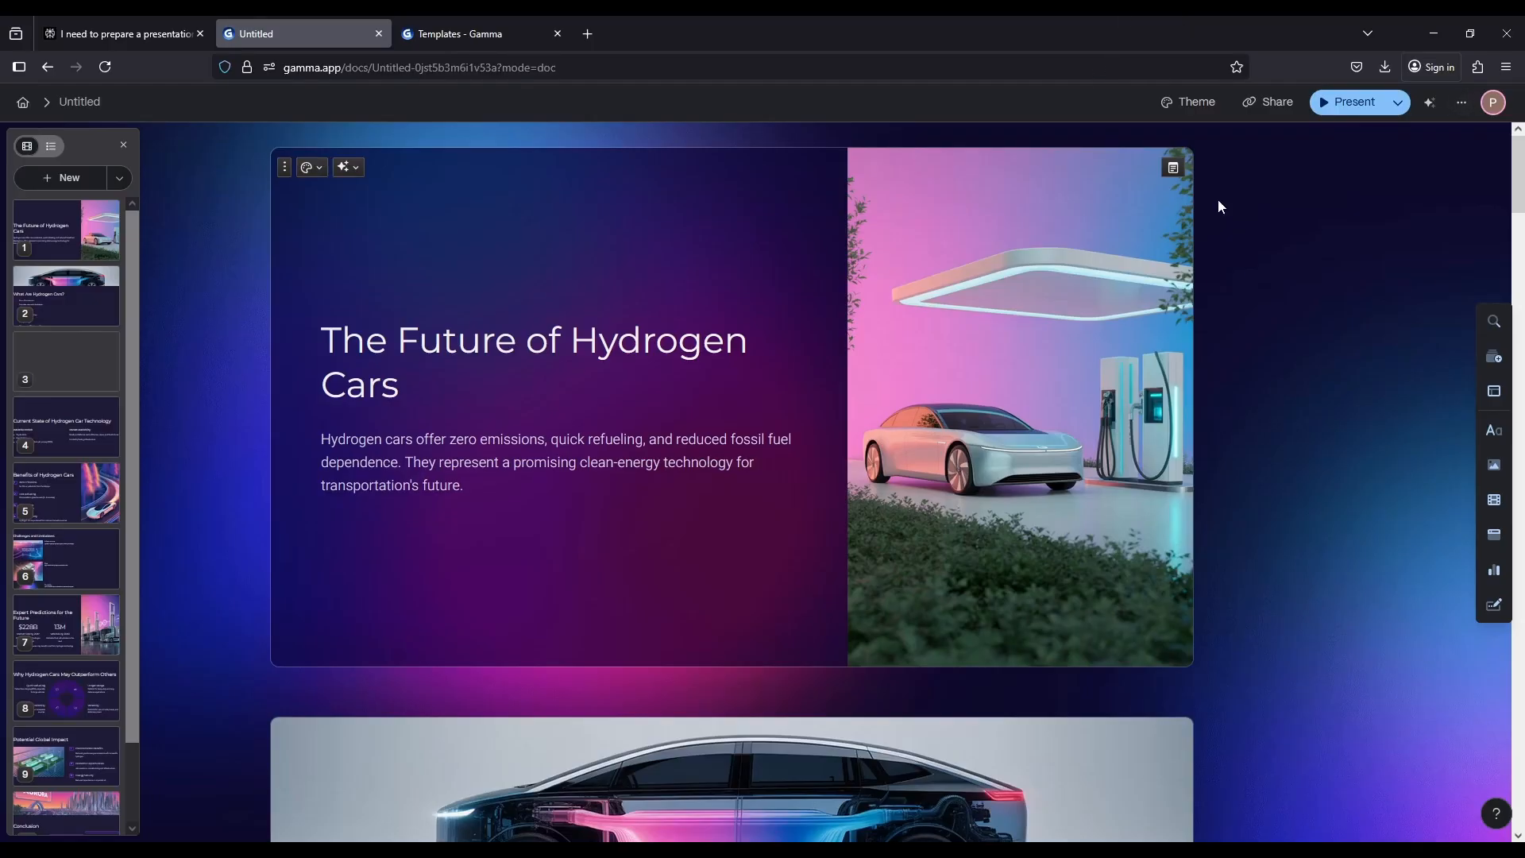
# Review the generated cards from the title card through Expert Predictions for the Future
pyautogui.scroll(-2, 1247, 294)
pyautogui.scroll(-8, 1254, 301)
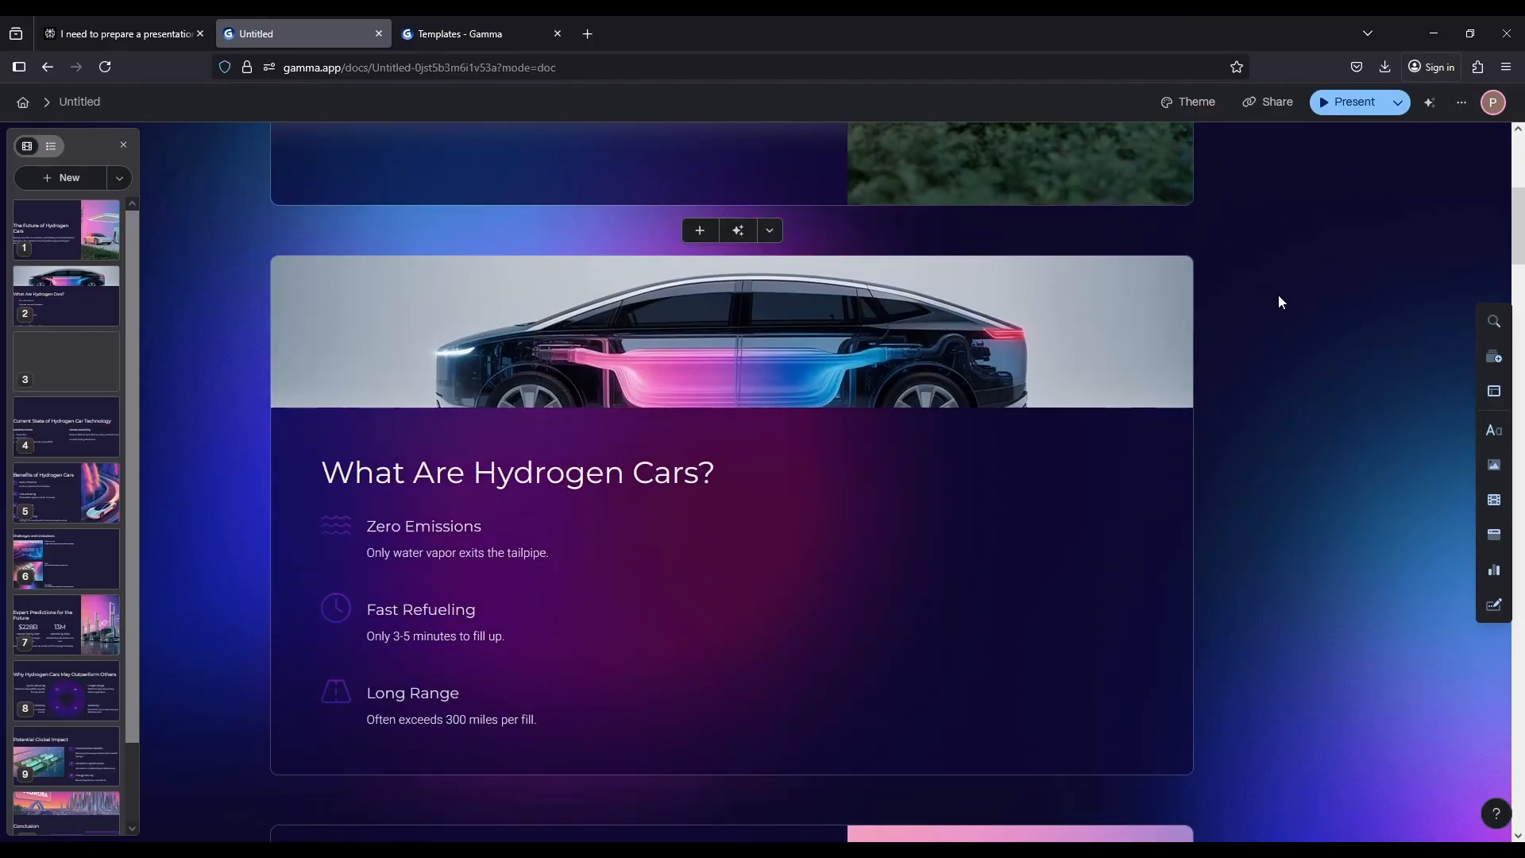
pyautogui.scroll(-8, 1281, 359)
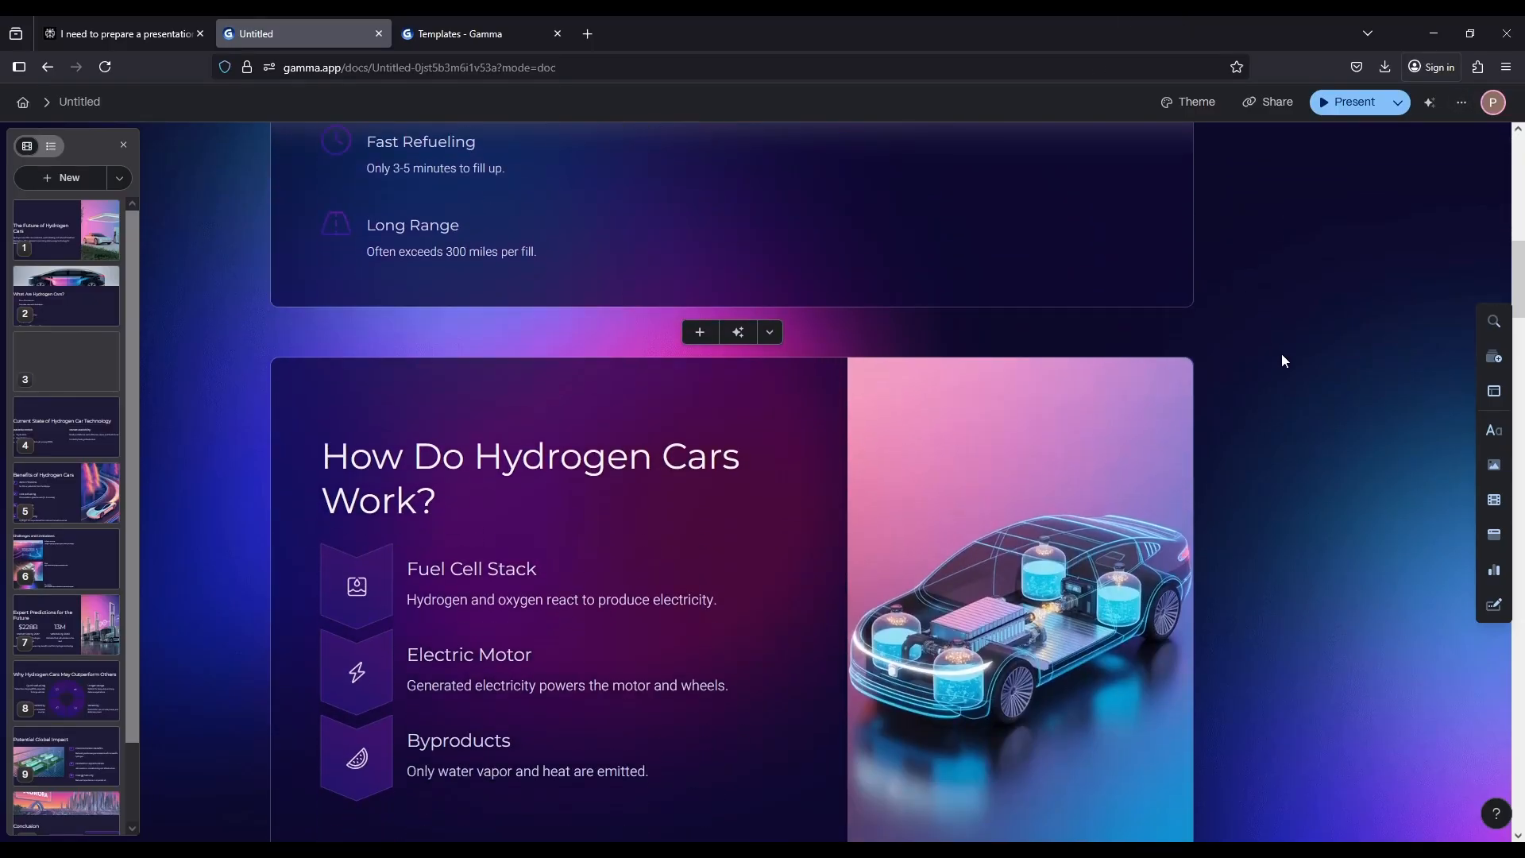
pyautogui.scroll(-17, 1282, 359)
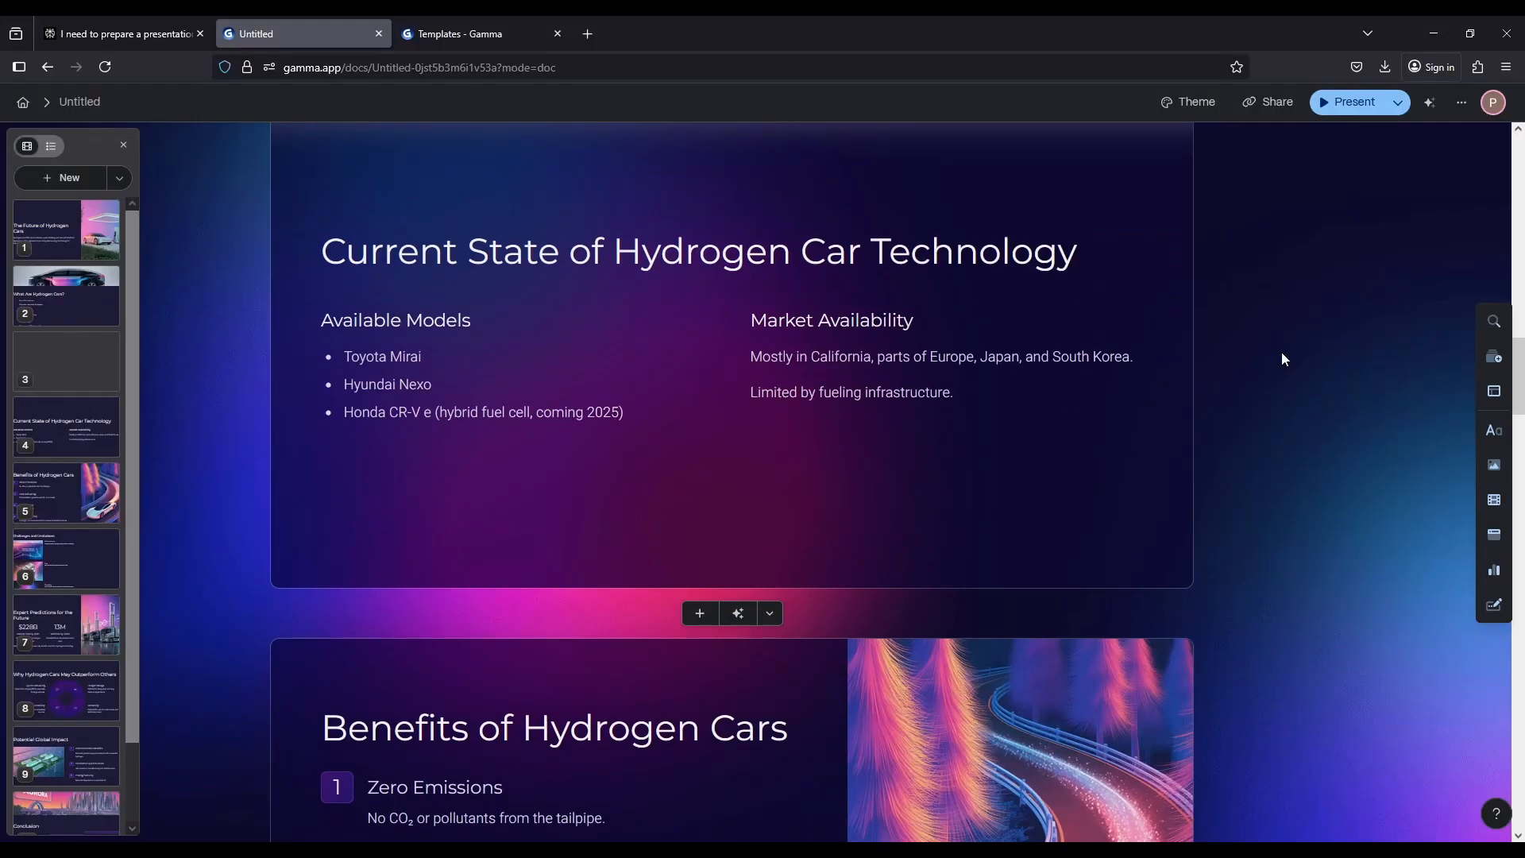
pyautogui.scroll(2, 1223, 369)
pyautogui.scroll(-9, 1223, 368)
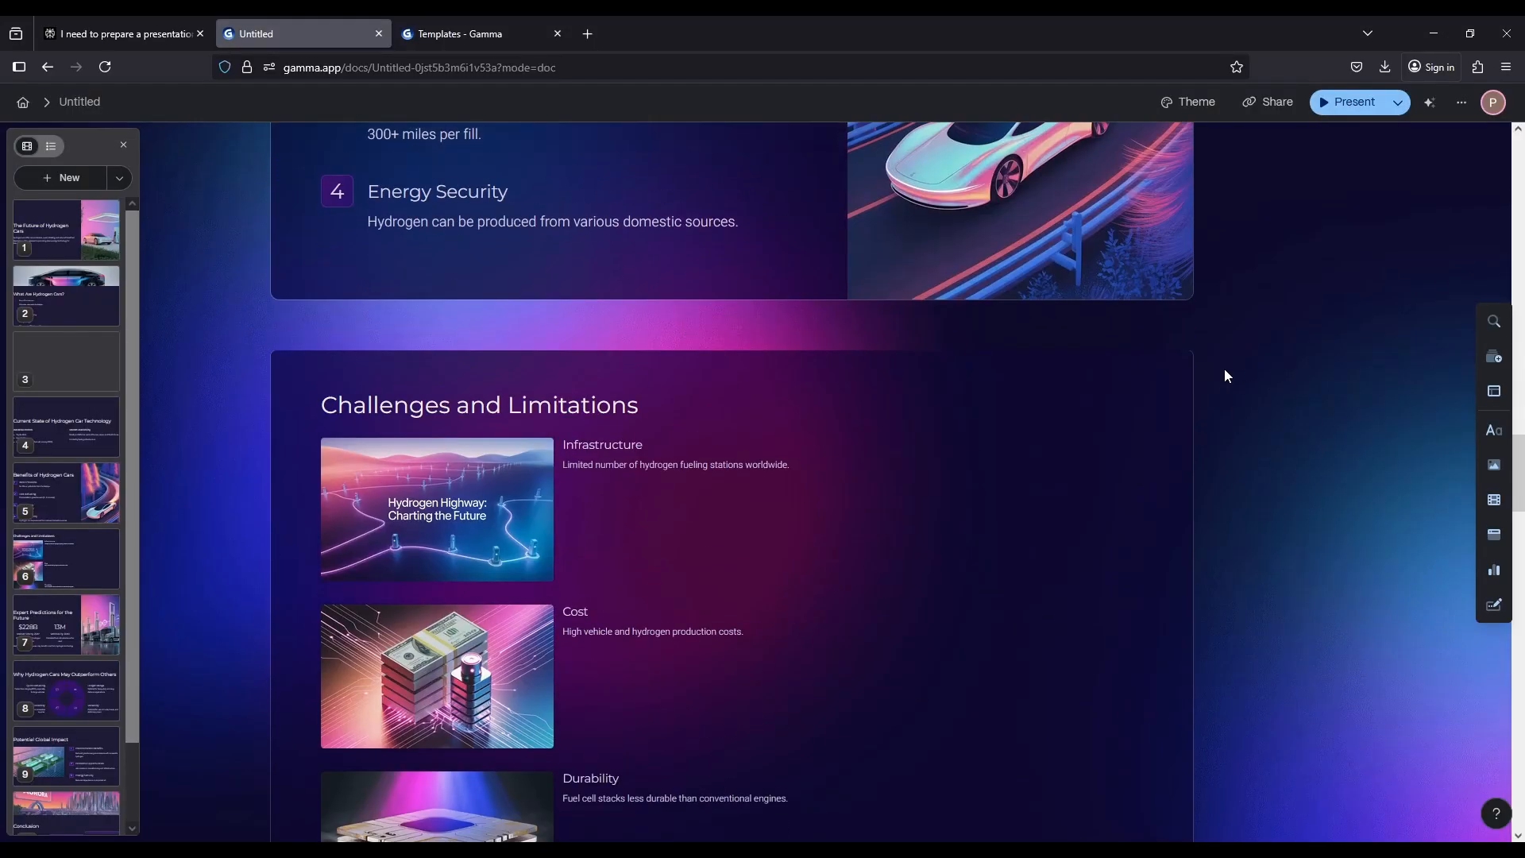
pyautogui.scroll(-8, 1223, 369)
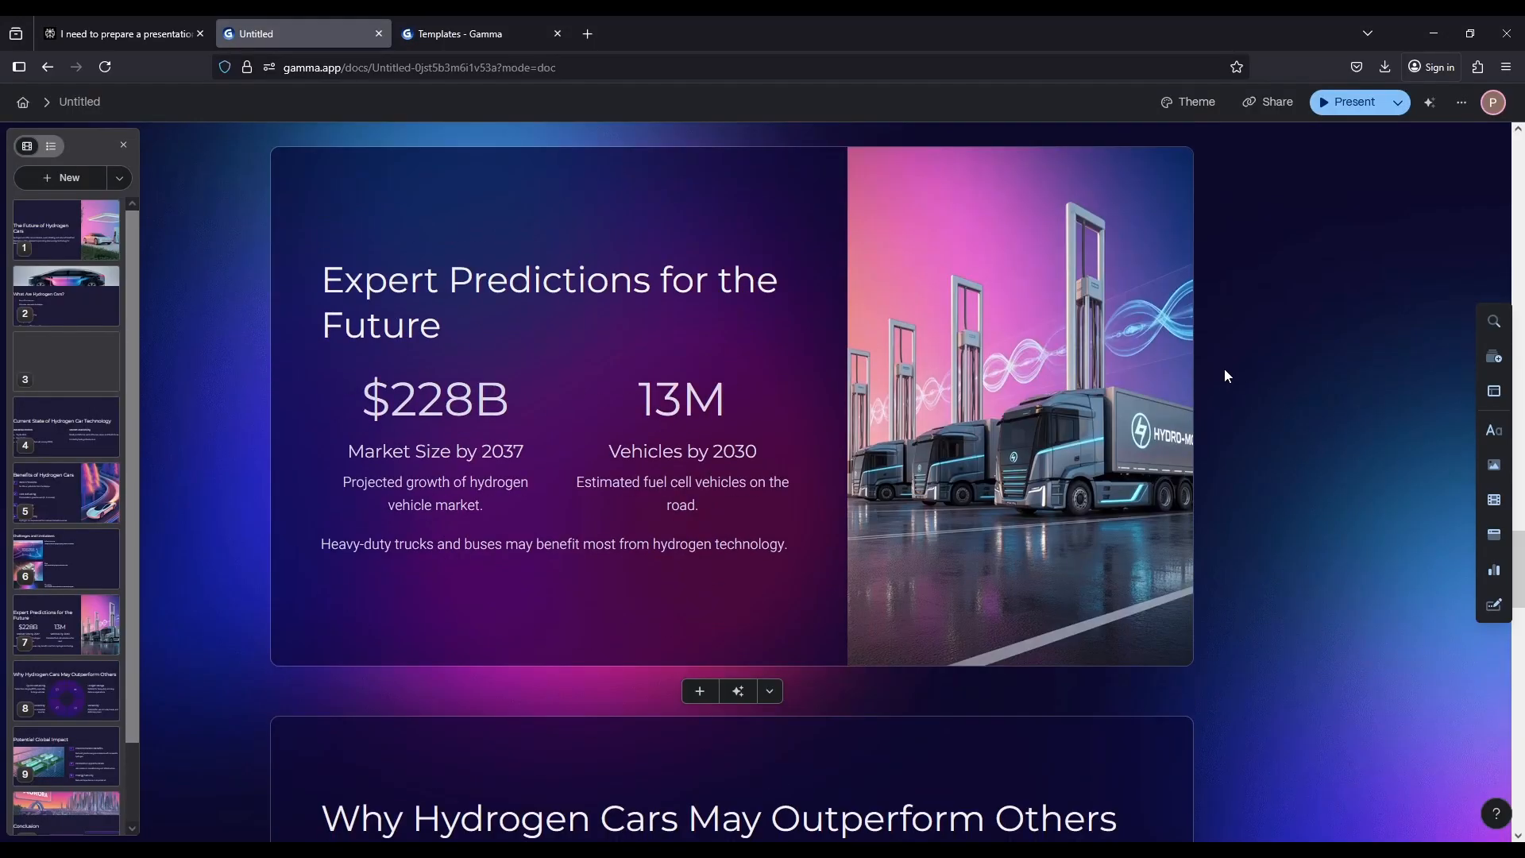
# Examine the AI prompt, style and model settings of the Benefits of Hydrogen Cars image, leaving them as they are
pyautogui.scroll(15, 1294, 472)
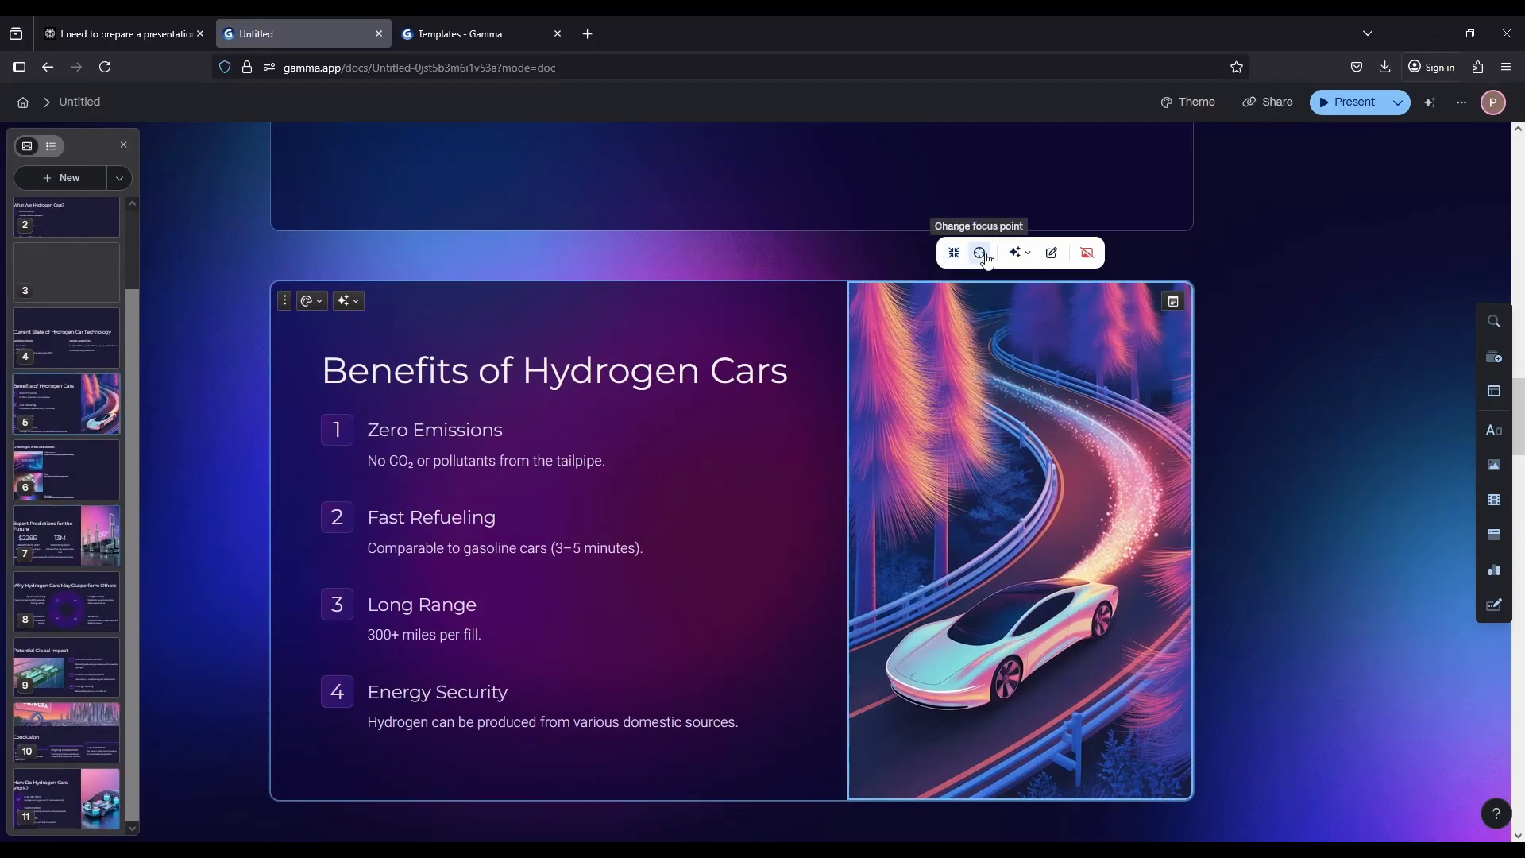
pyautogui.click(1052, 253)
pyautogui.scroll(-2, 1191, 317)
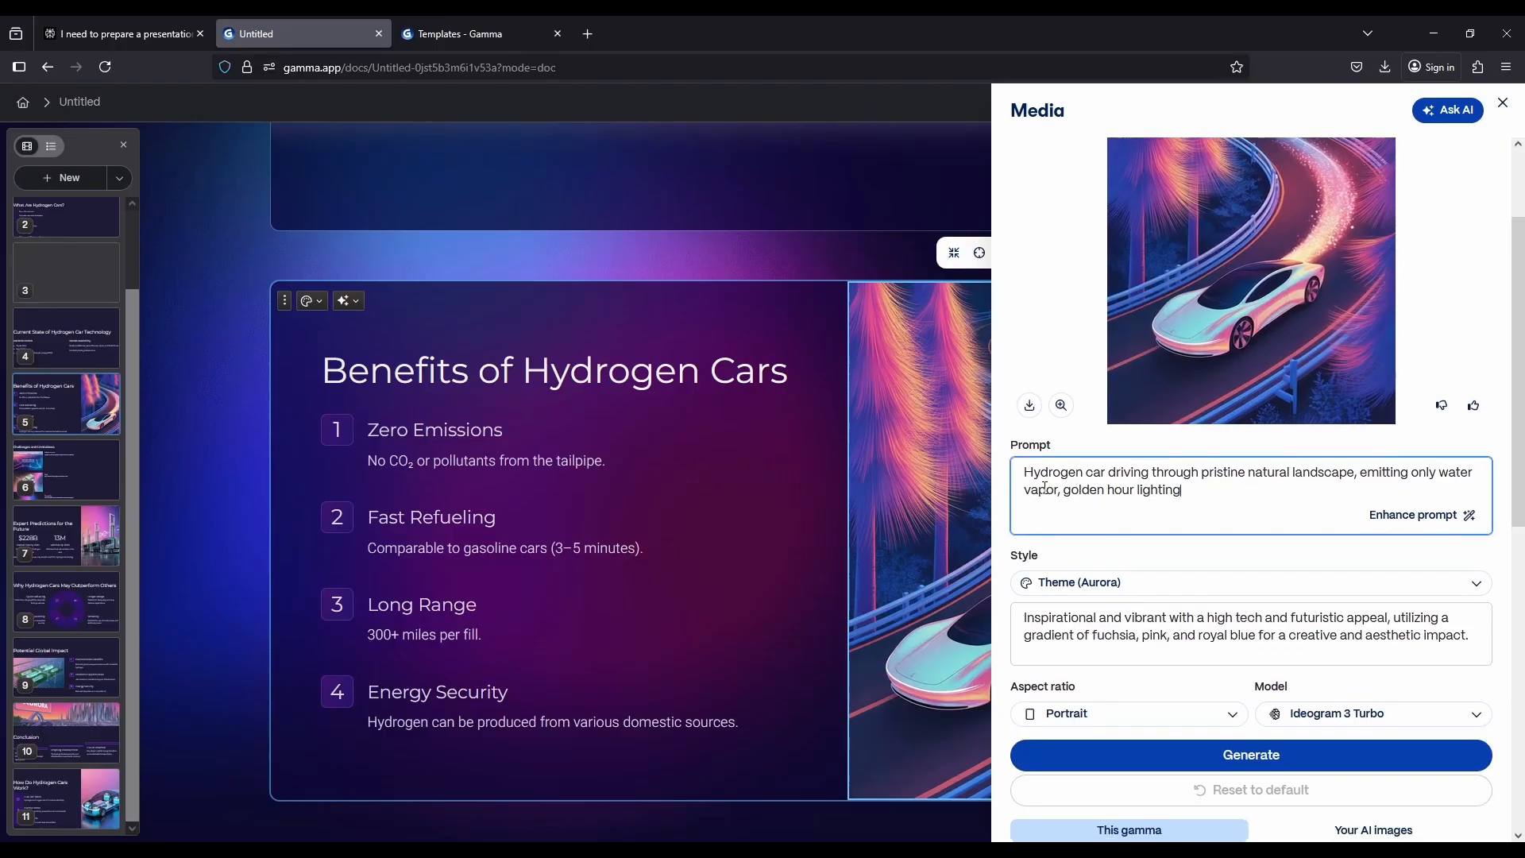
pyautogui.scroll(-2, 1192, 499)
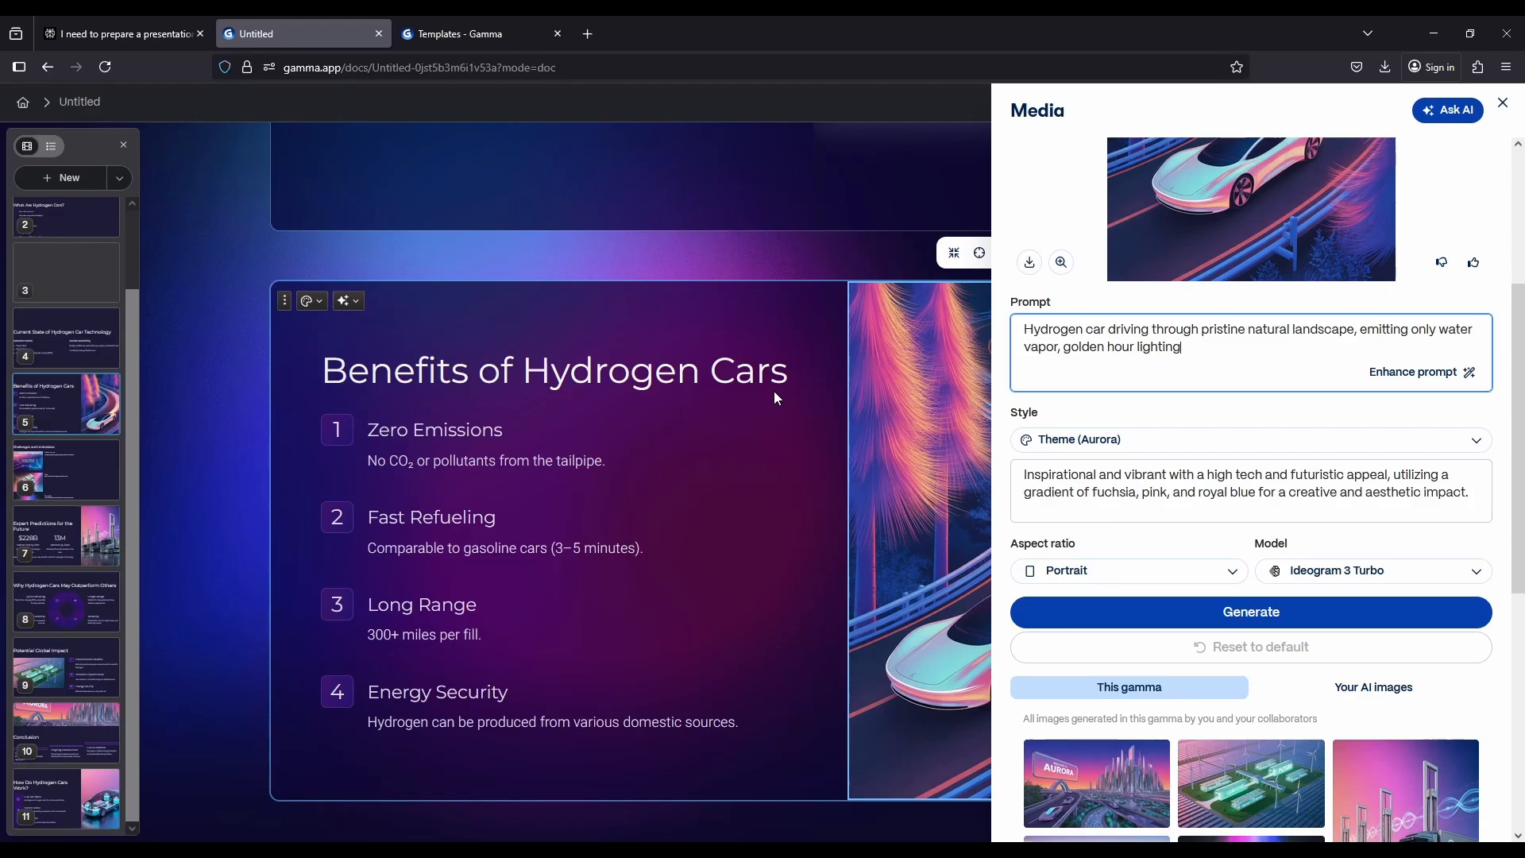
pyautogui.click(1502, 102)
# Review the layout and text of the remaining cards down to the Conclusion card and return to the title card
pyautogui.scroll(-3, 1231, 402)
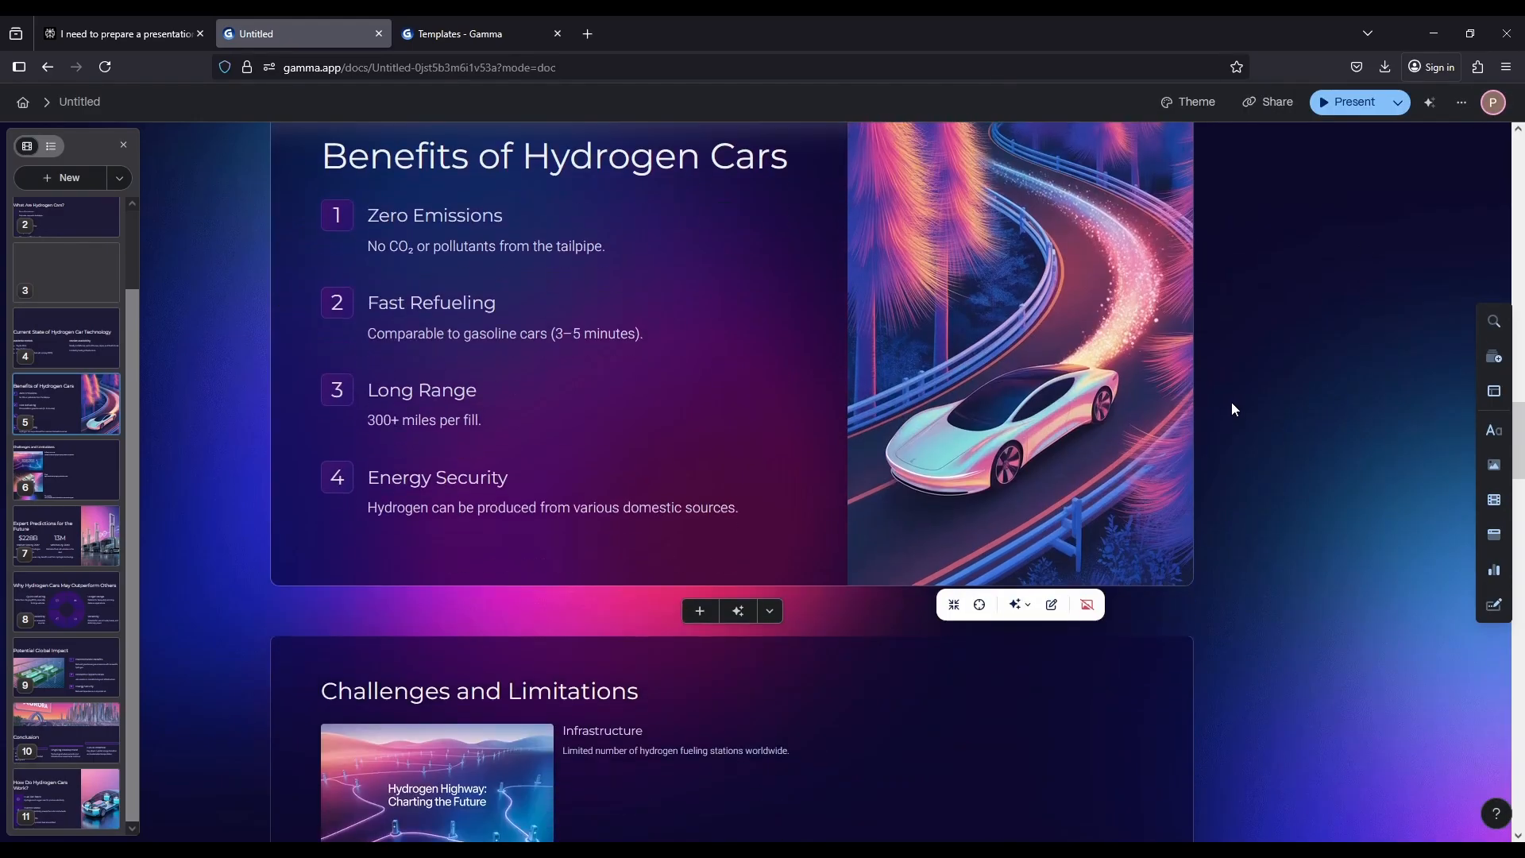
pyautogui.scroll(-4, 1231, 406)
pyautogui.scroll(4, 1094, 436)
pyautogui.scroll(-3, 497, 188)
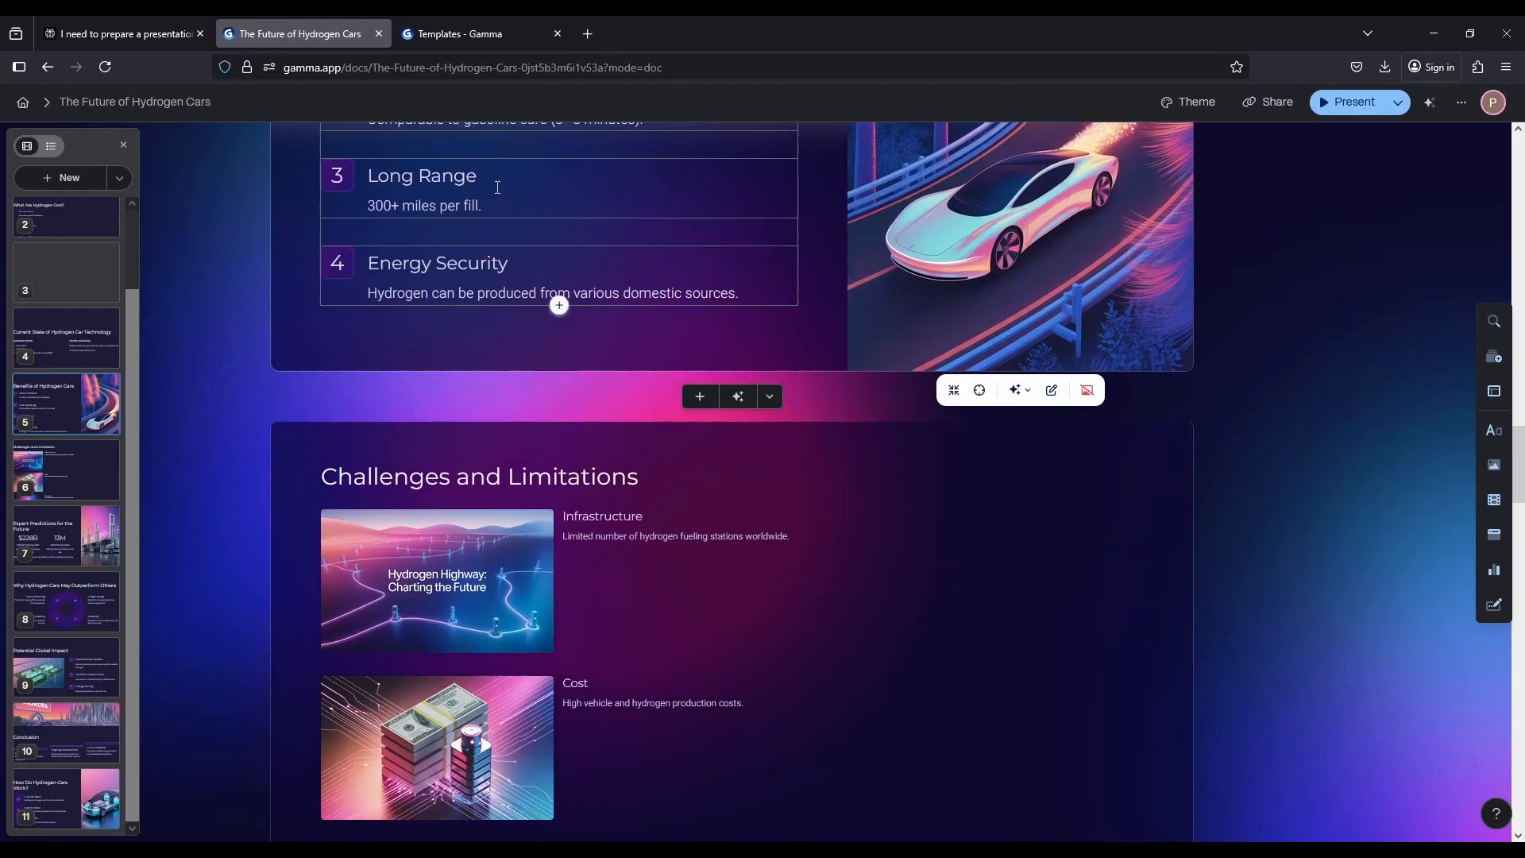
pyautogui.scroll(-15, 552, 245)
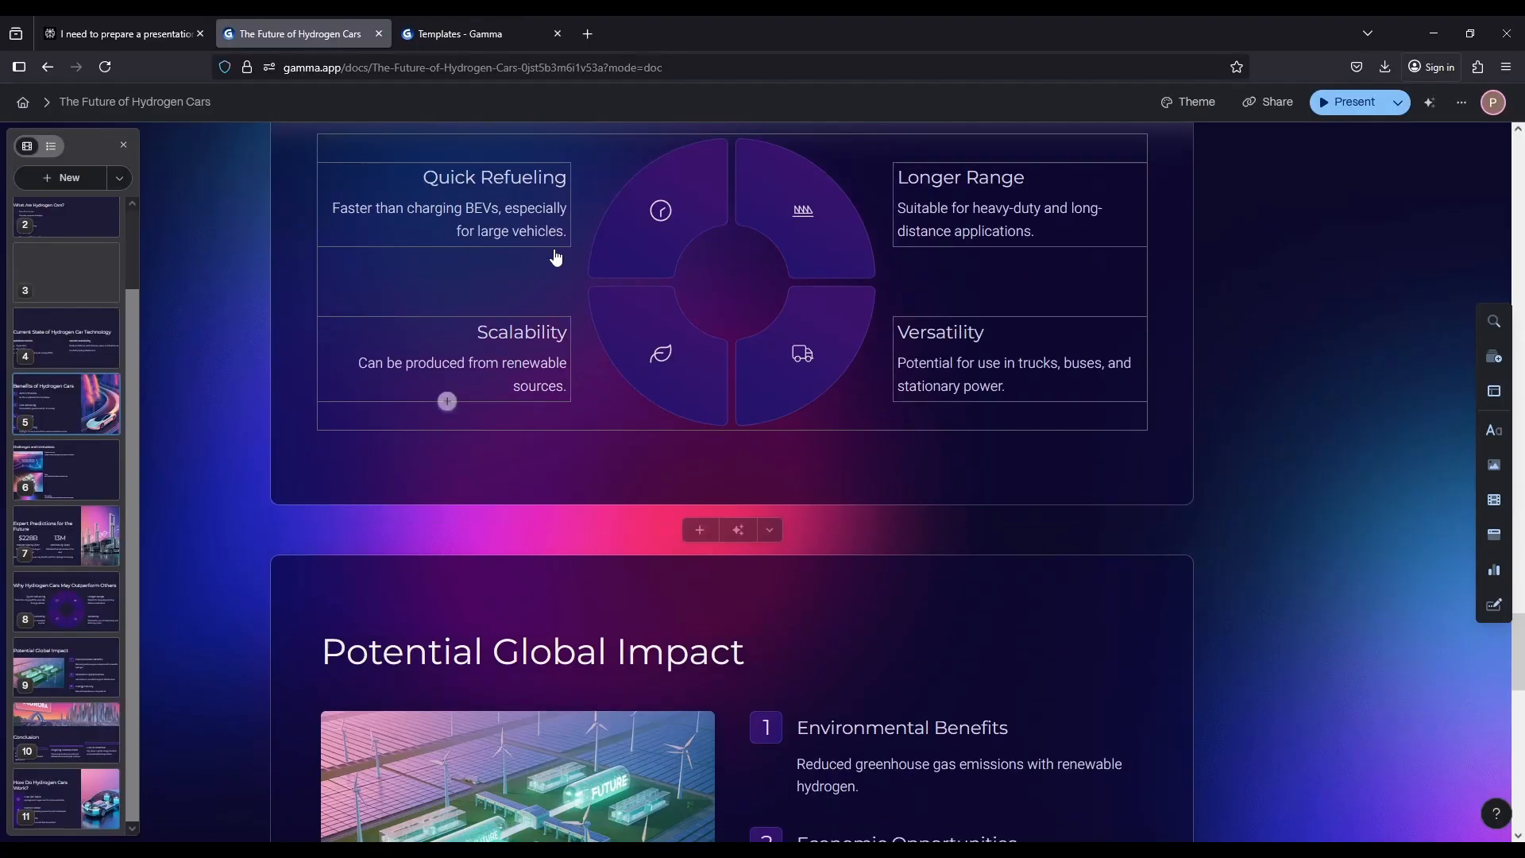
pyautogui.scroll(-12, 556, 254)
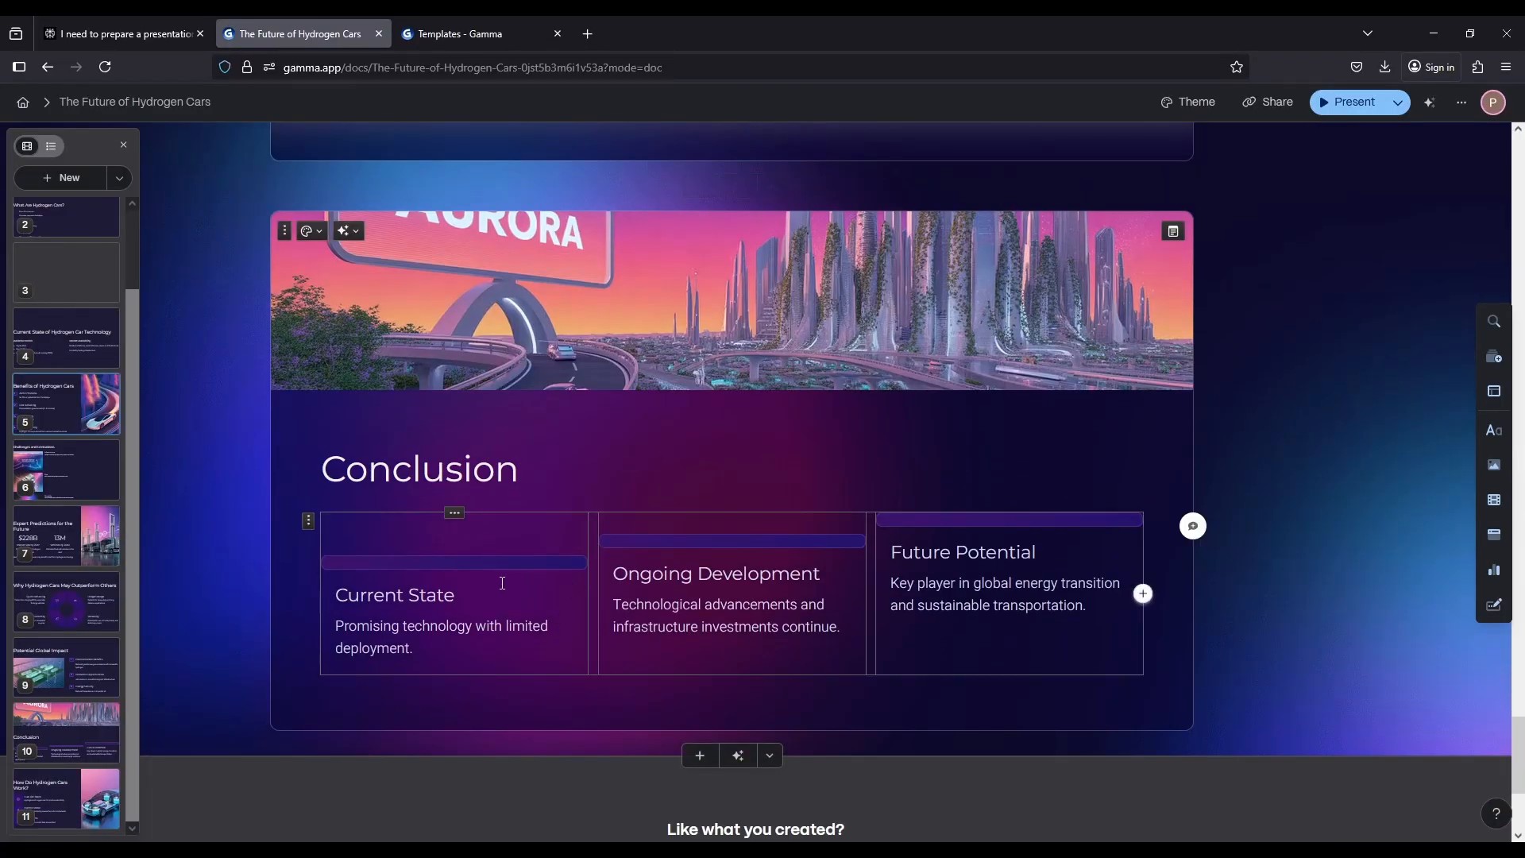
pyautogui.click(431, 592)
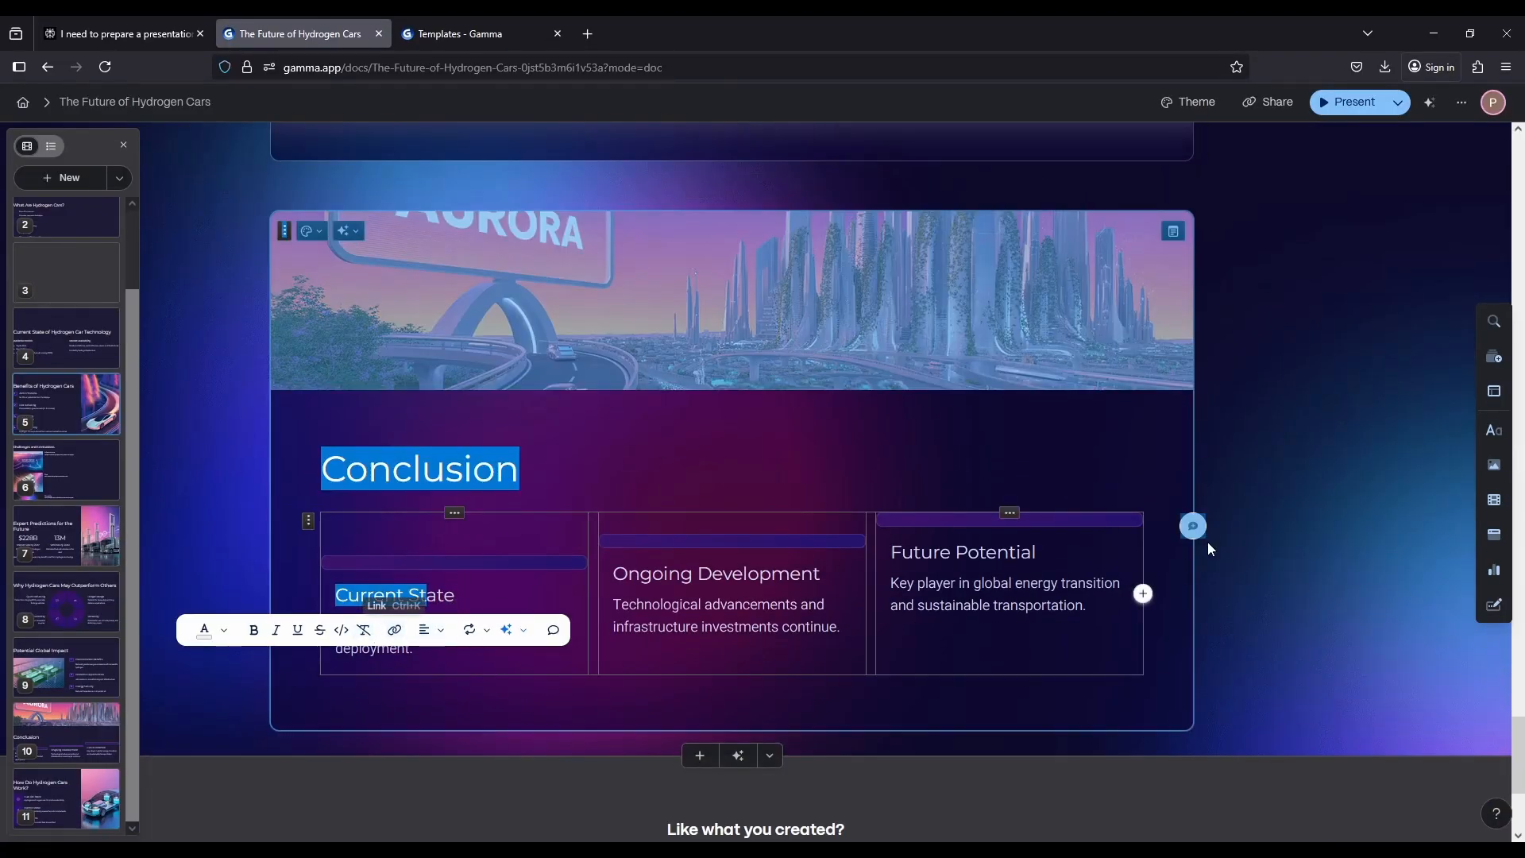
pyautogui.click(1245, 527)
pyautogui.scroll(1, 1243, 527)
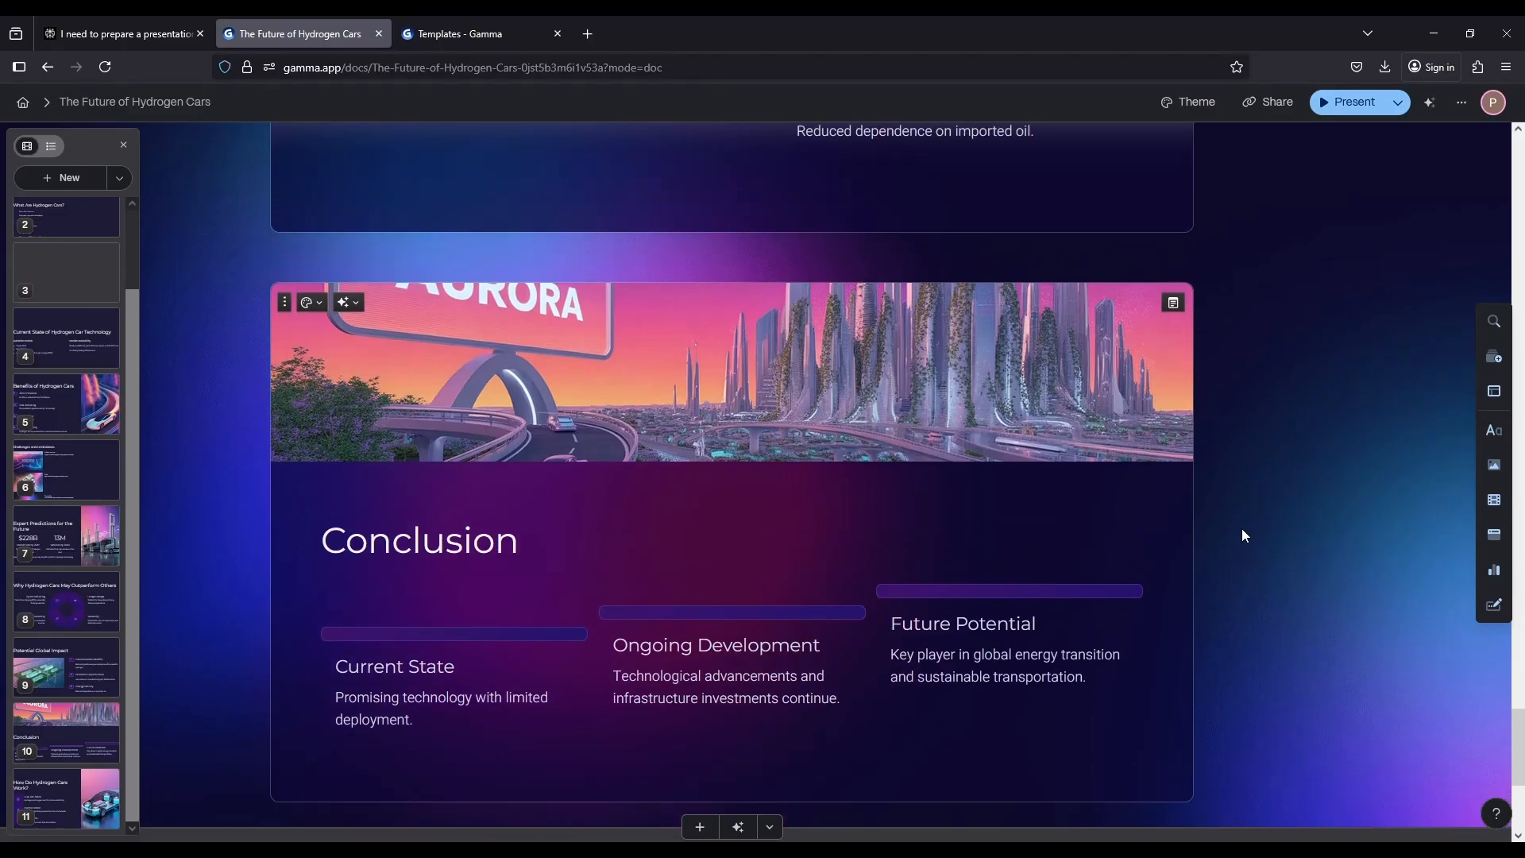
pyautogui.scroll(15, 1242, 527)
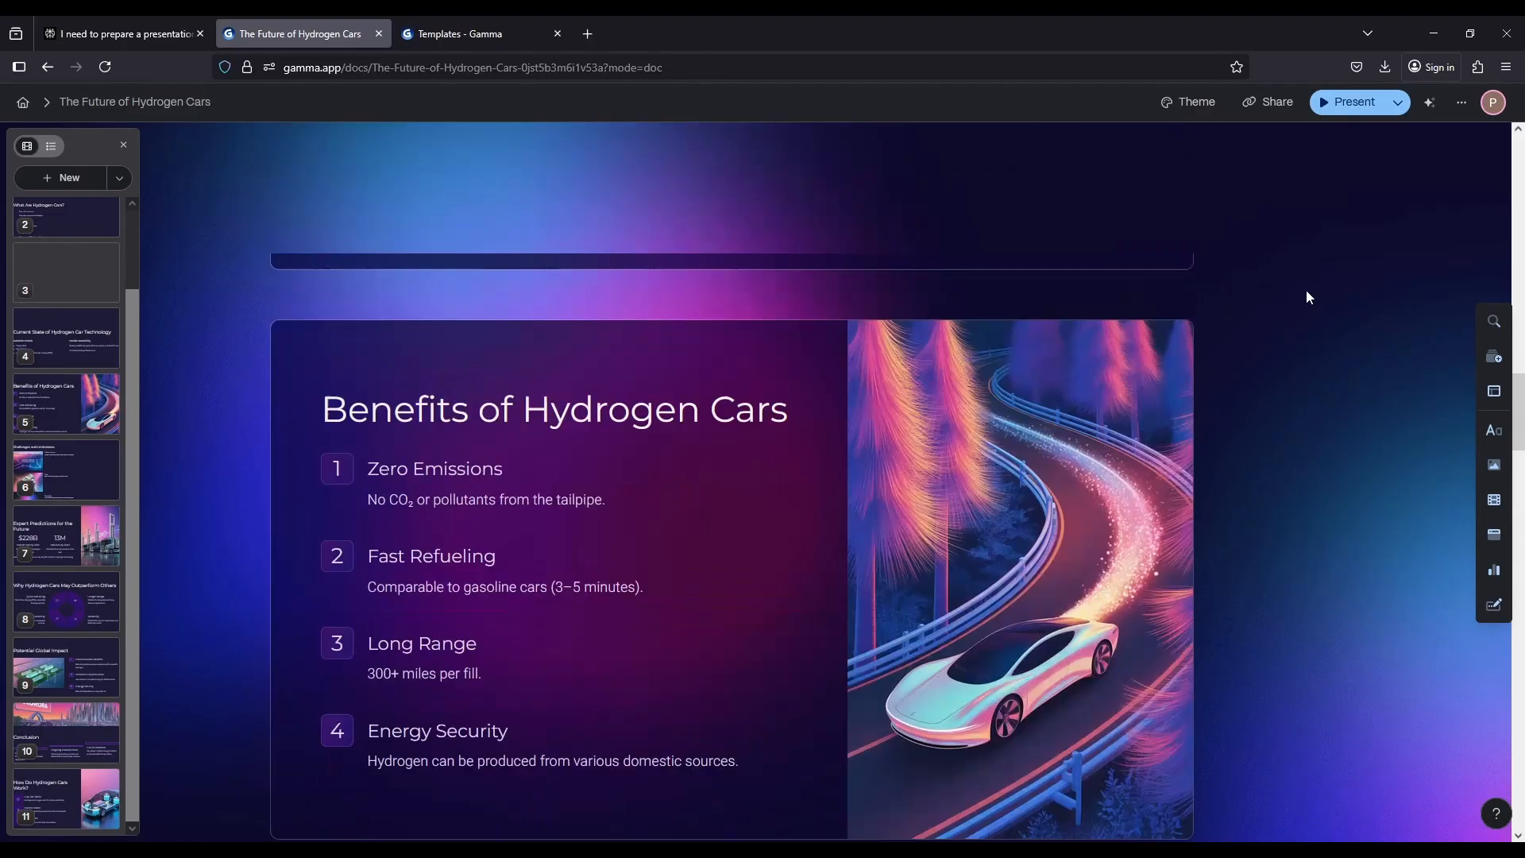
pyautogui.scroll(10, 1306, 297)
# Change the presentation's theme to Velvet Tides and check the restyled cards
pyautogui.click(1195, 102)
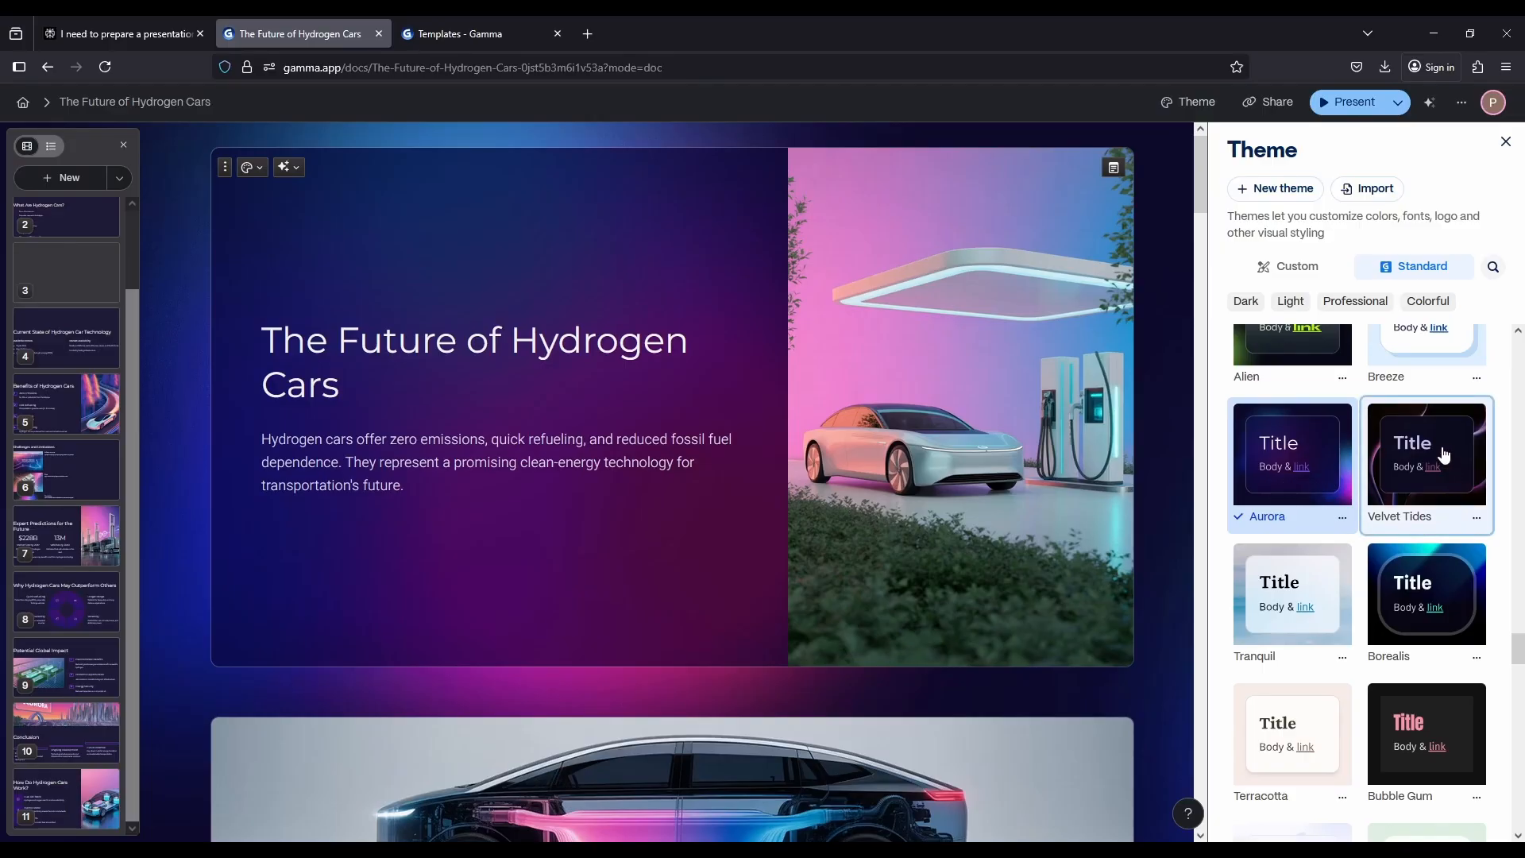
pyautogui.click(1444, 454)
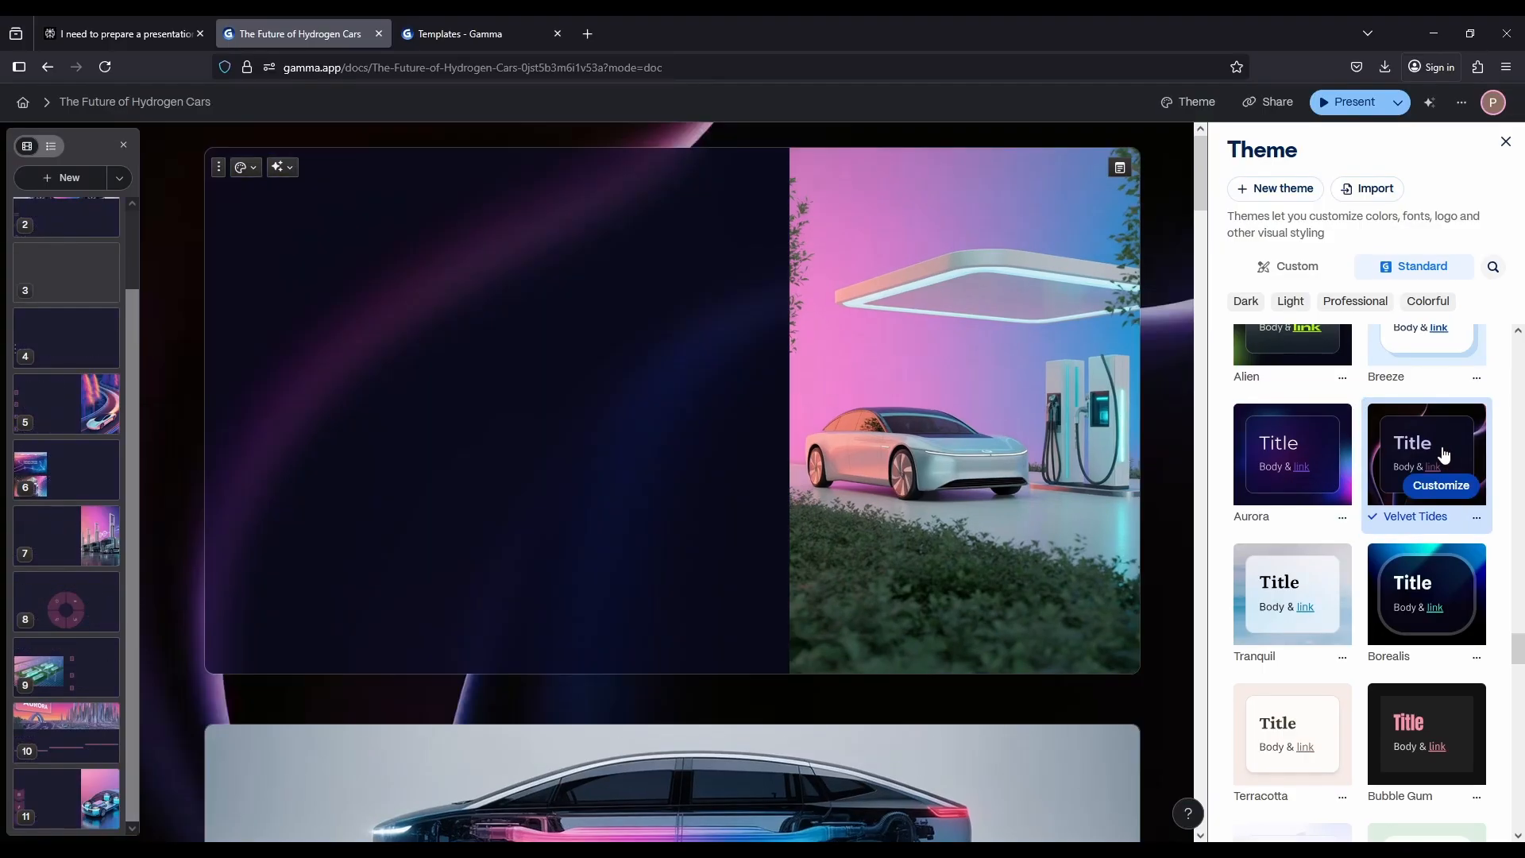
pyautogui.scroll(-5, 466, 593)
pyautogui.scroll(-20, 466, 593)
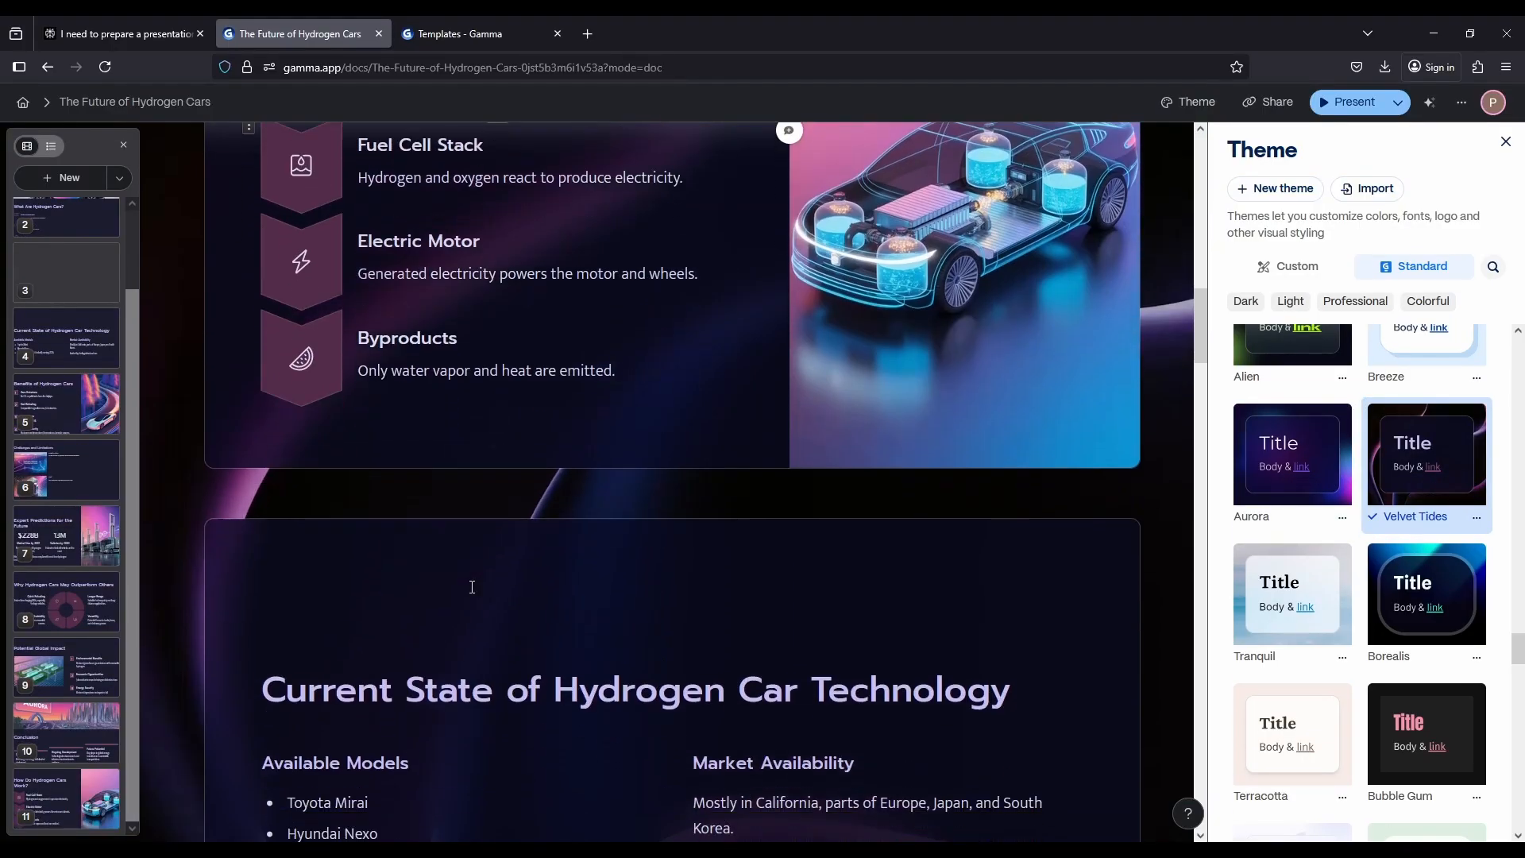
pyautogui.scroll(-20, 933, 529)
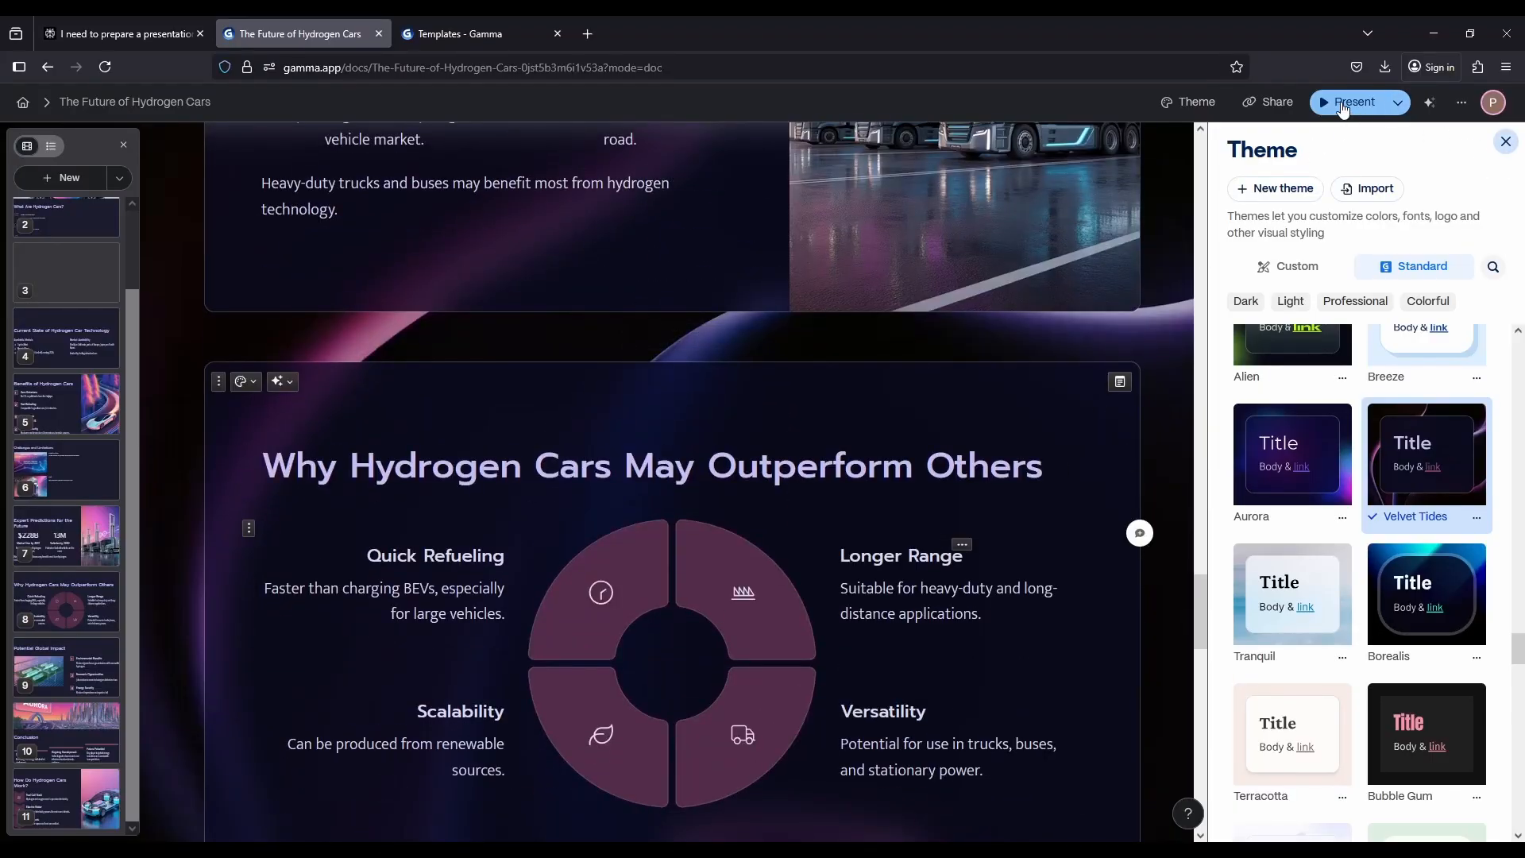
# Preview the cards in present mode from Expert Predictions through Conclusion, and return to the editor
pyautogui.click(1342, 104)
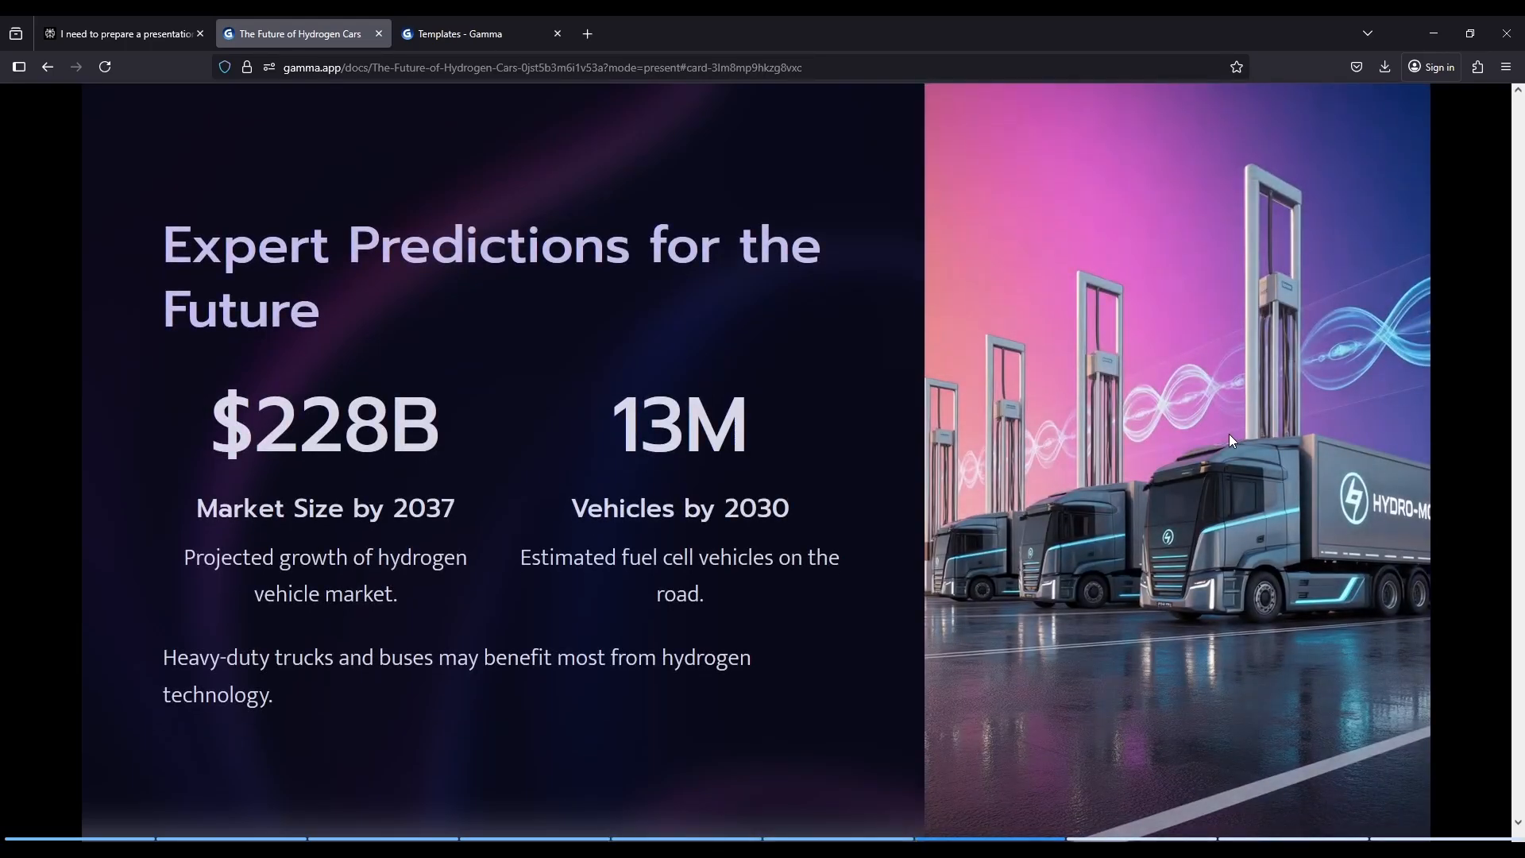
pyautogui.press('Right')
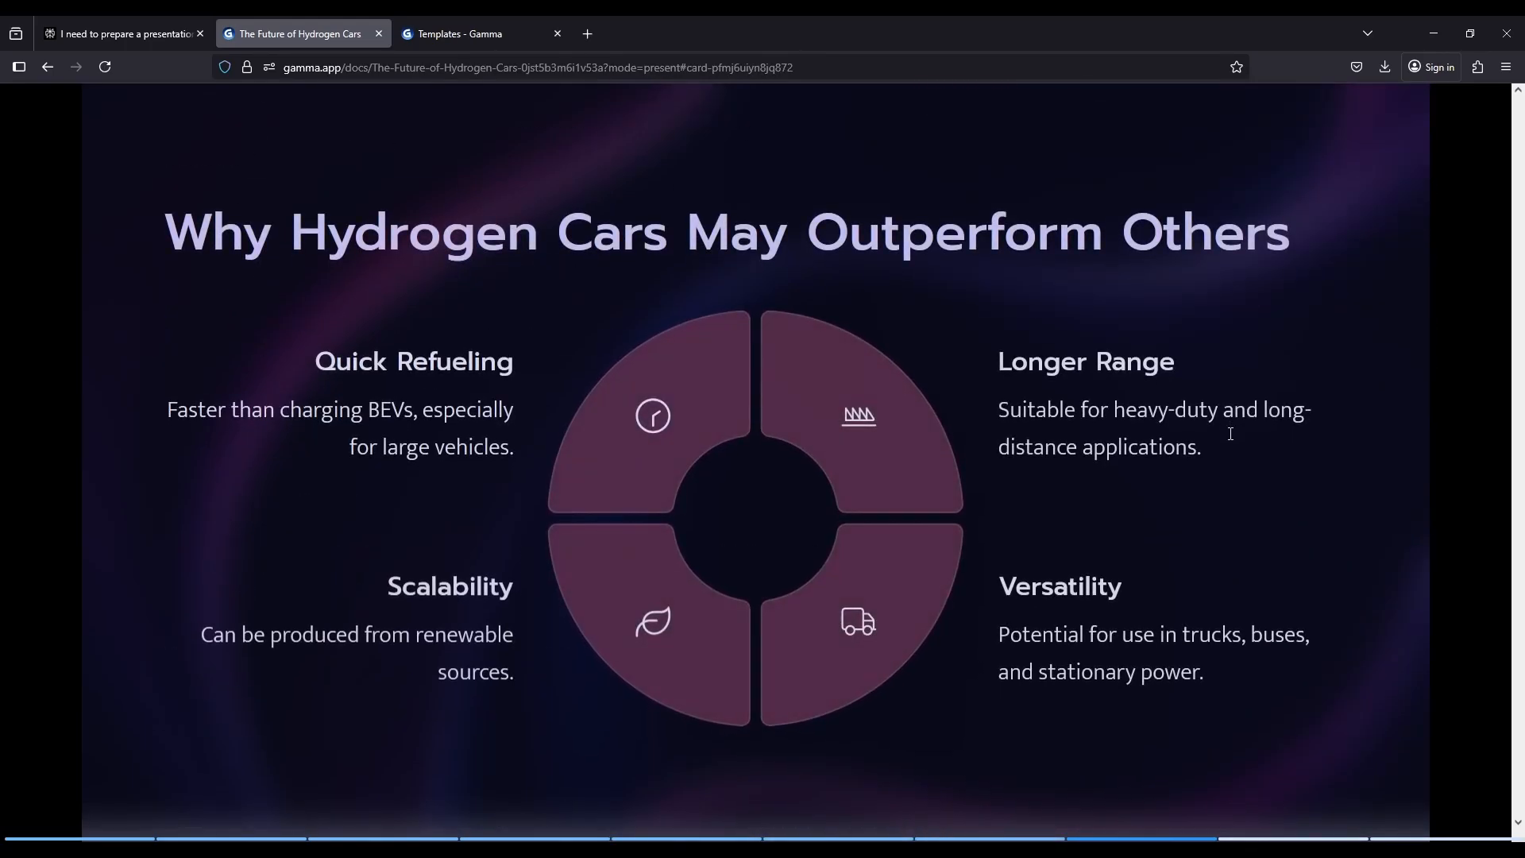
pyautogui.press('Right')
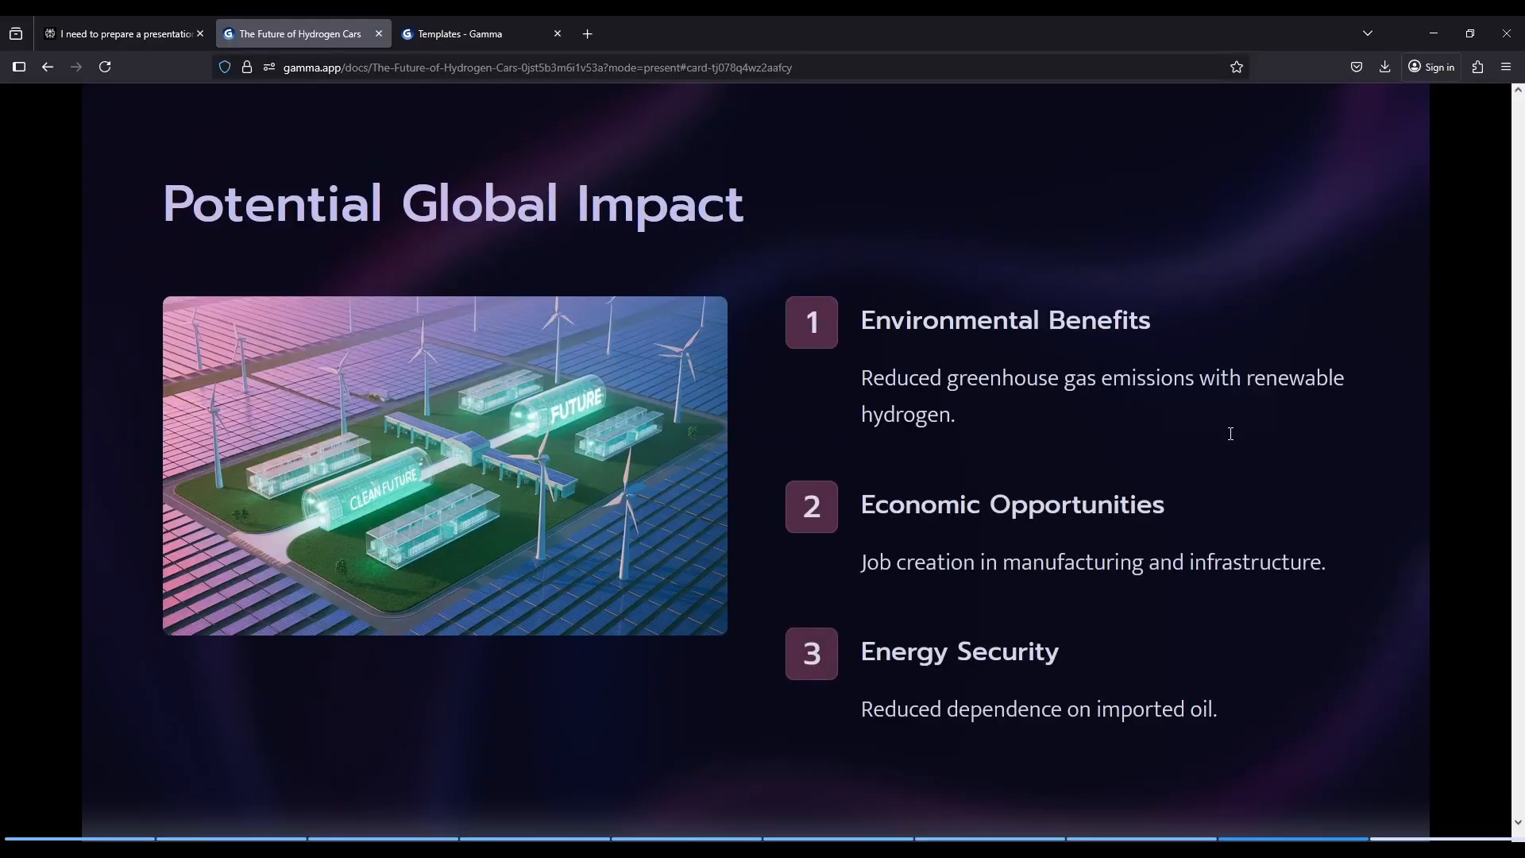
pyautogui.press('Right')
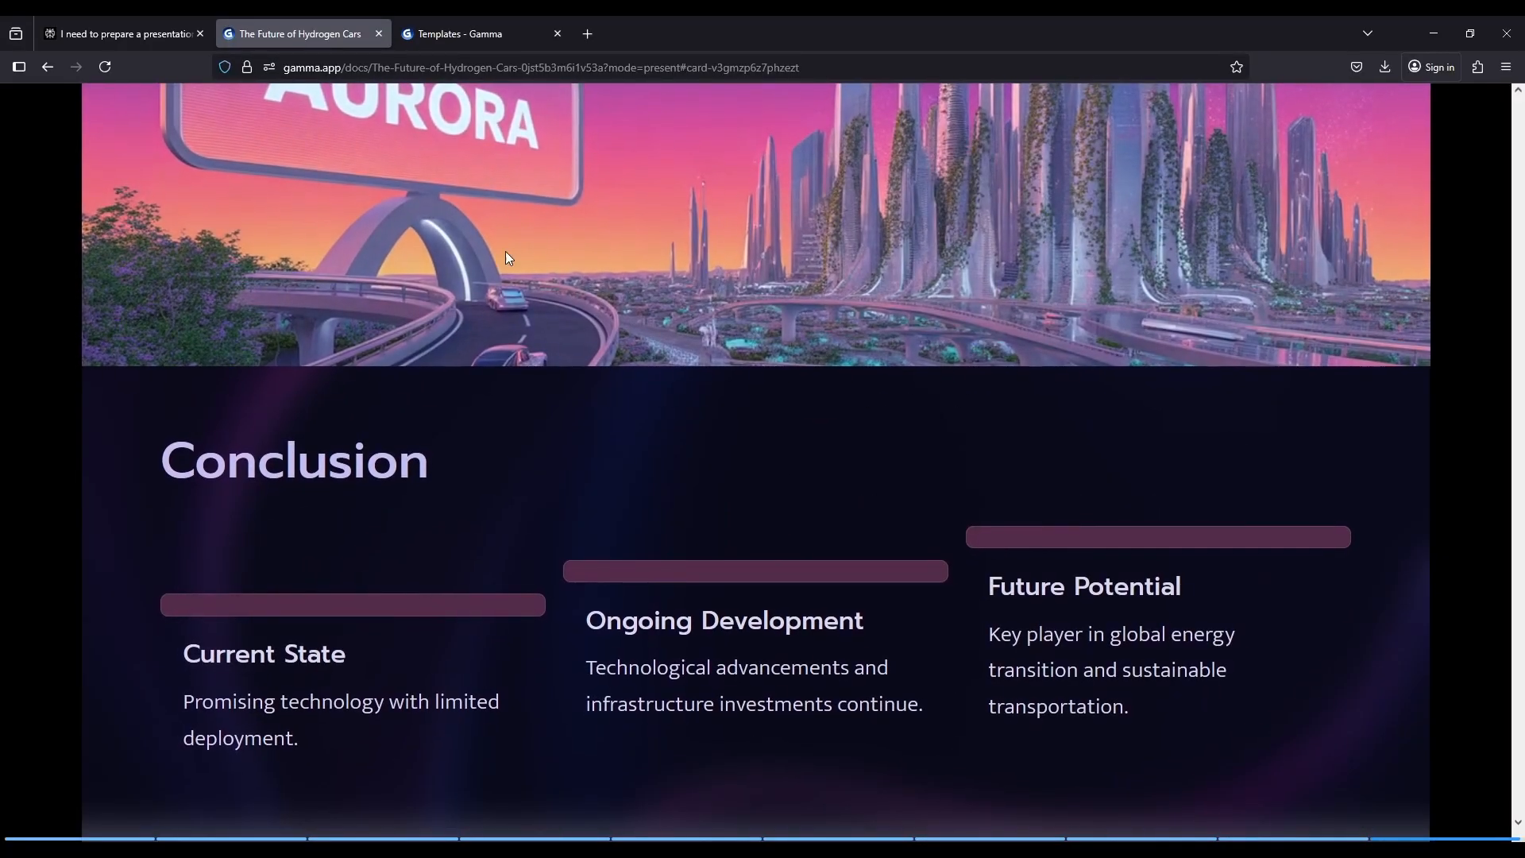
pyautogui.moveTo(141, 54)
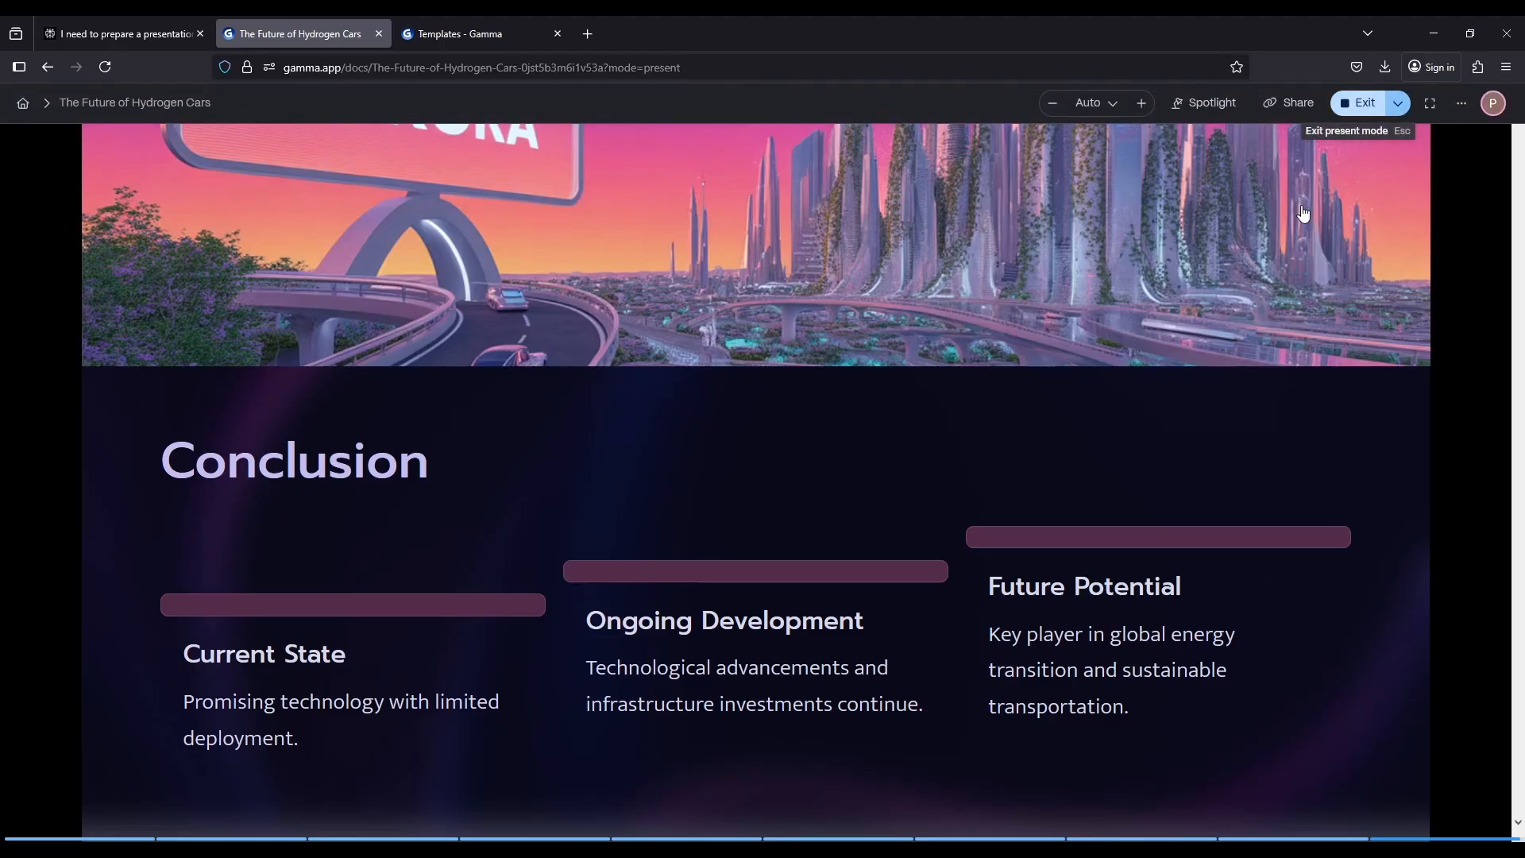
pyautogui.press('Escape')
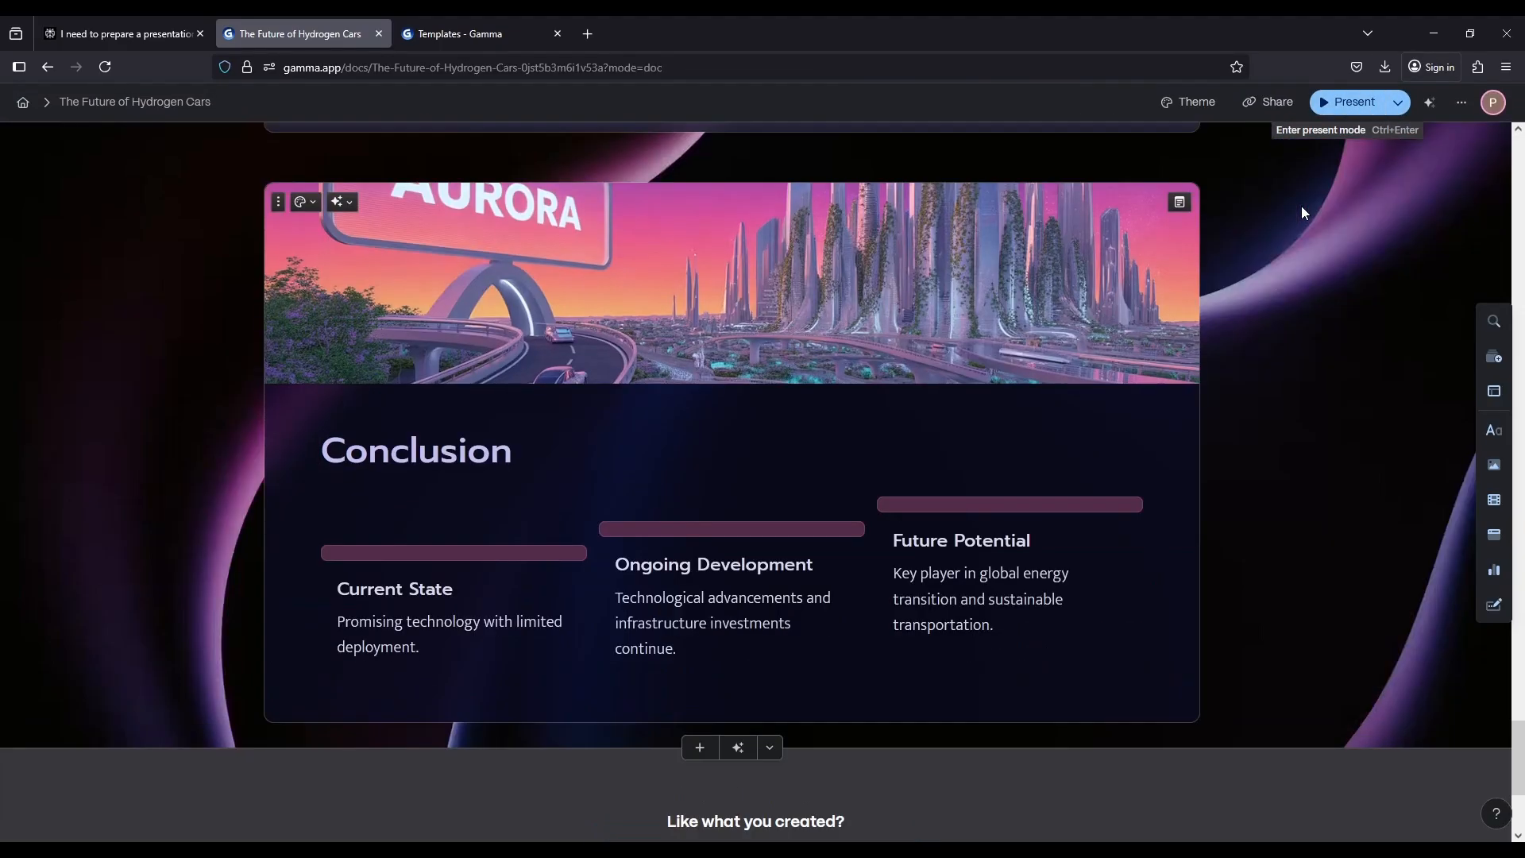
pyautogui.scroll(10, 1312, 577)
pyautogui.scroll(20, 1317, 650)
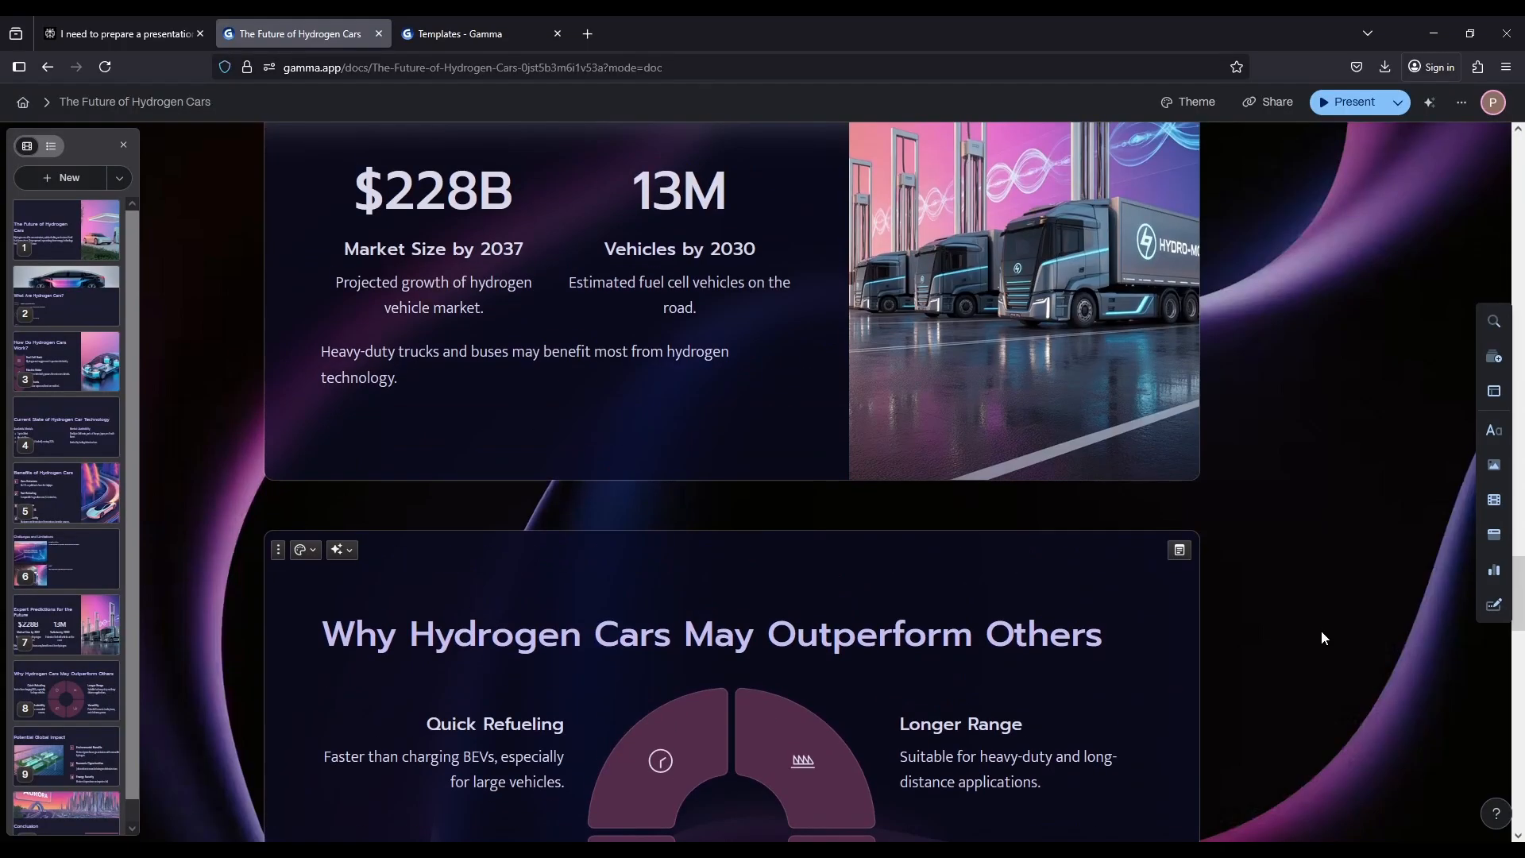